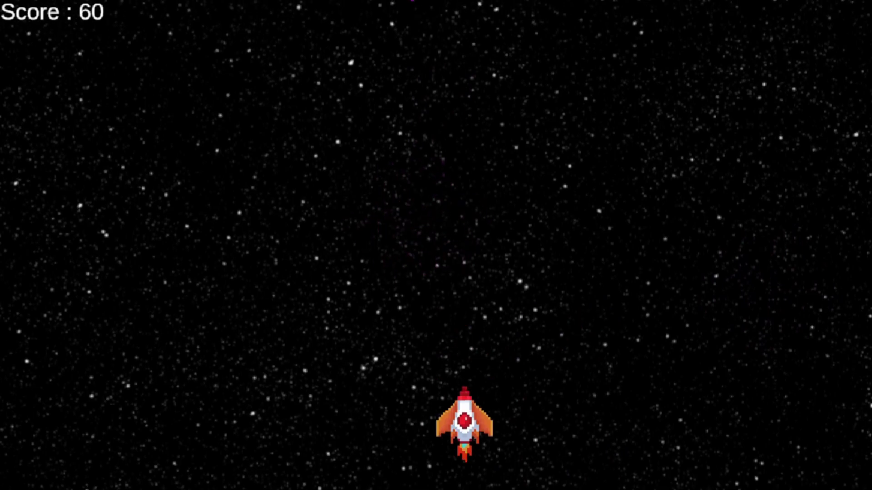
pyautogui.press('Right')
pyautogui.press('space')
pyautogui.press('Right')
pyautogui.press('Up')
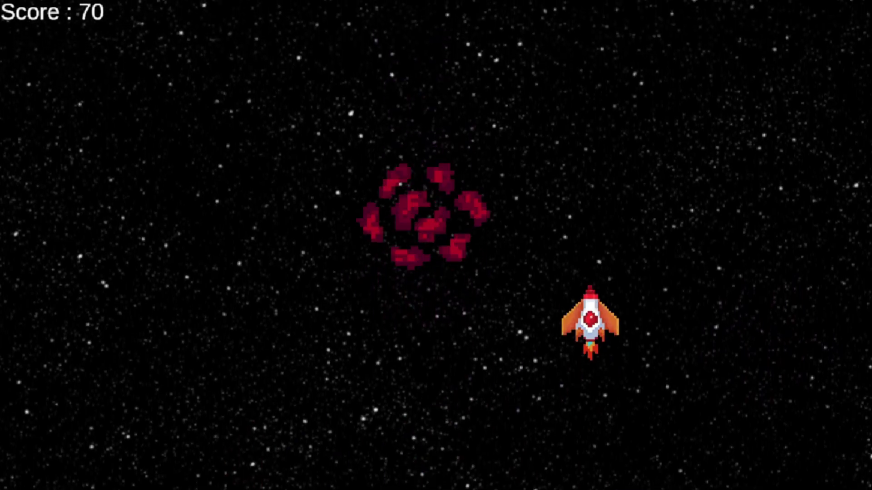
pyautogui.press('Left')
pyautogui.press('Down')
pyautogui.press('Right')
pyautogui.press('Left')
pyautogui.press('Up')
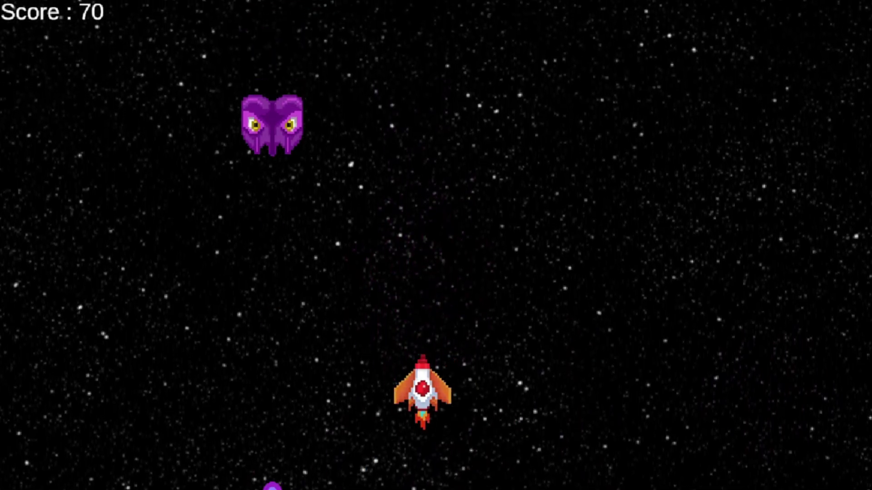
pyautogui.press('Left')
pyautogui.press('Right')
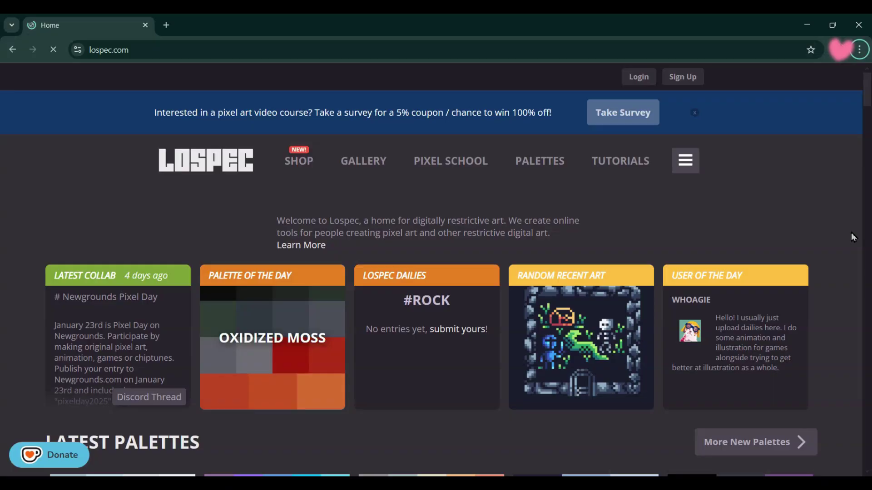
# Open the full palette list on Lospec and filter it by the tag "fire".
pyautogui.scroll(-5, 853, 237)
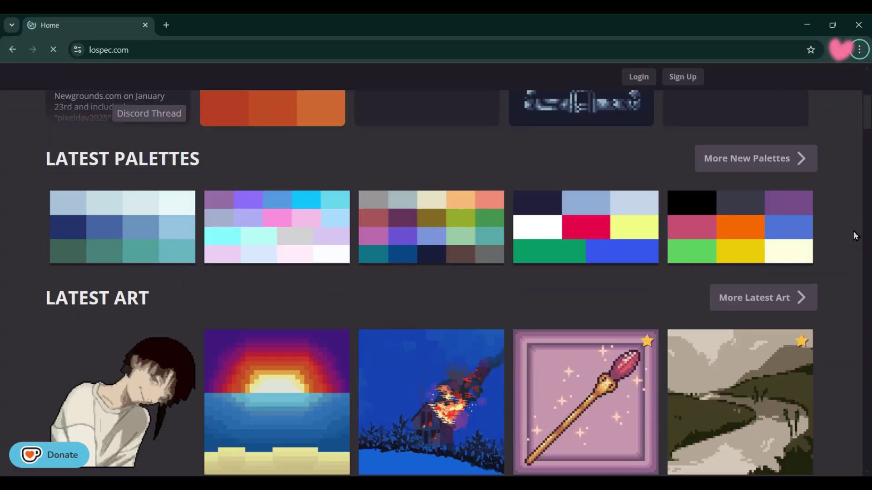
pyautogui.scroll(5, 853, 238)
pyautogui.scroll(-9, 795, 204)
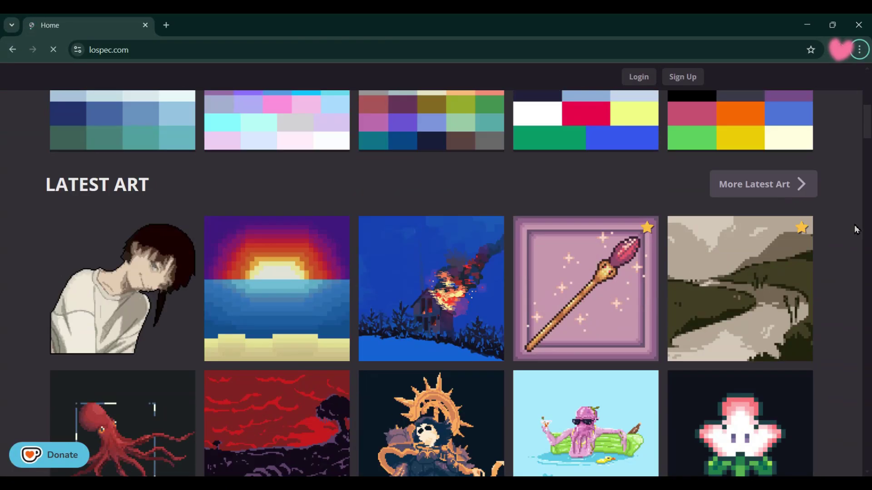
pyautogui.scroll(4, 772, 208)
pyautogui.click(761, 214)
pyautogui.scroll(-3, 772, 297)
pyautogui.scroll(1, 772, 297)
pyautogui.click(203, 252)
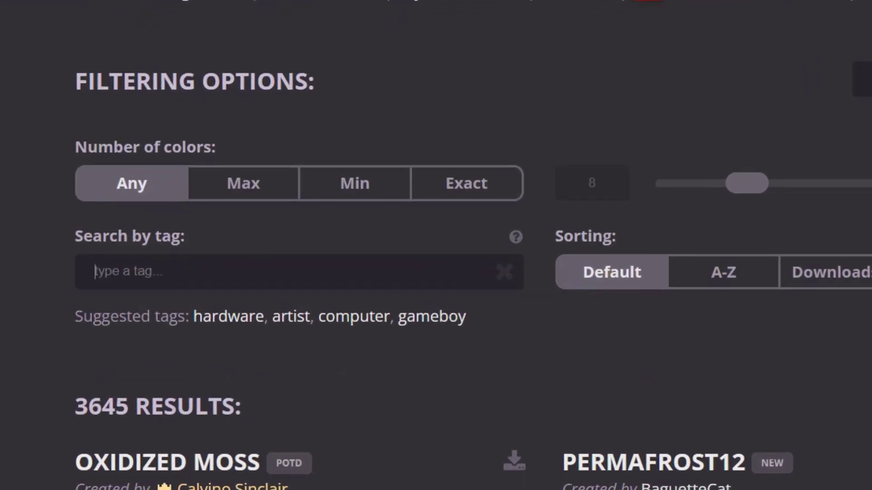
pyautogui.write('fire')
# Find the Maroon Gorge palette in the results and open its PNG Image (1x) download.
pyautogui.scroll(-10, 840, 311)
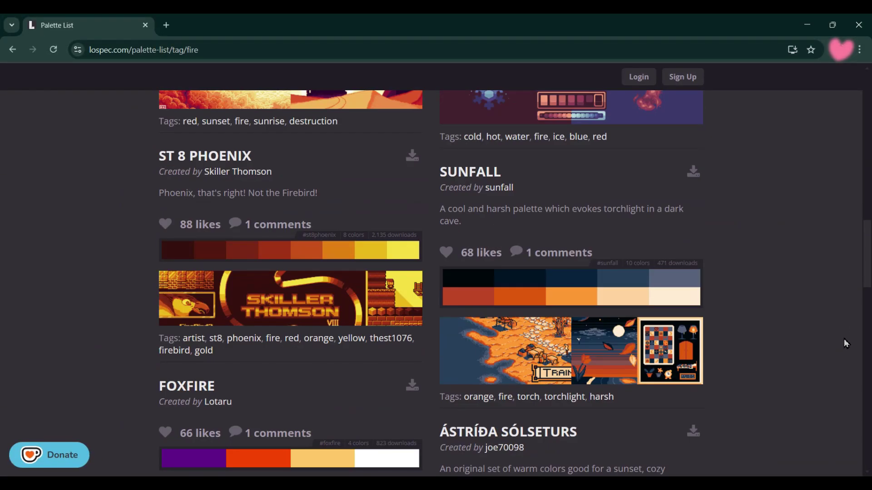
pyautogui.scroll(-14, 844, 340)
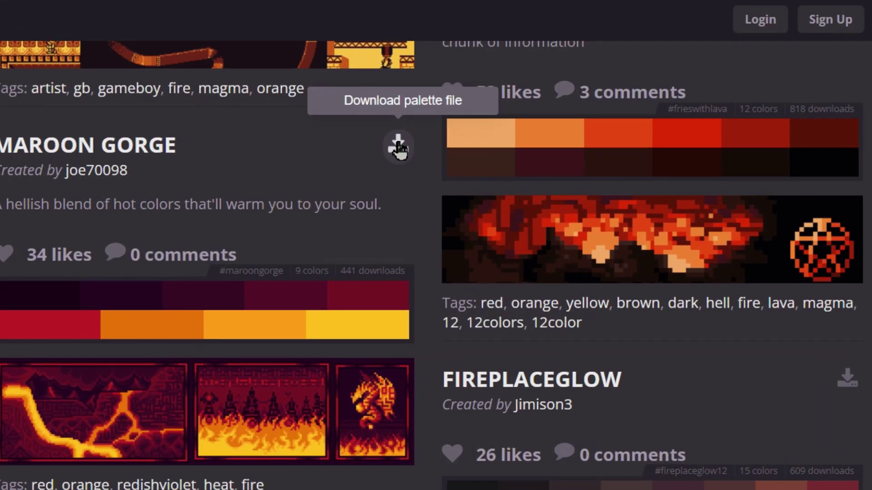
pyautogui.click(412, 154)
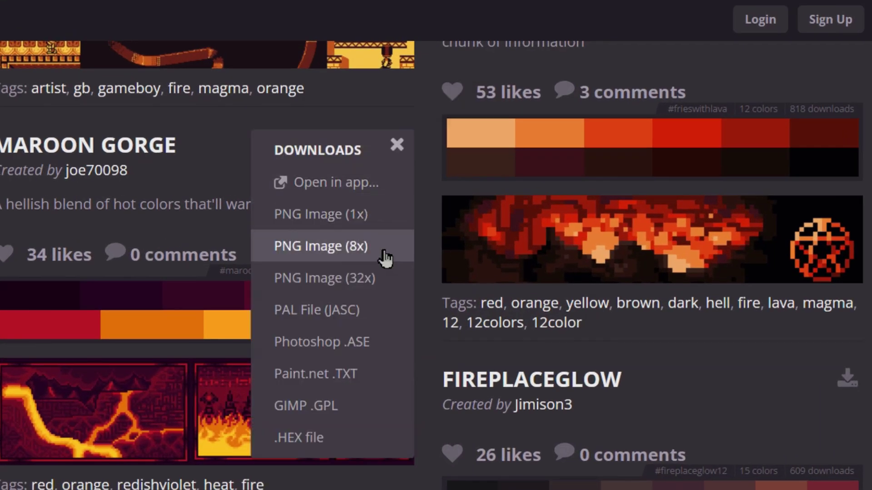
pyautogui.click(404, 203)
# Save the Maroon Gorge palette image as a PNG in the C: drive folder aseprite > data > palettes.
pyautogui.scroll(4, 568, 270)
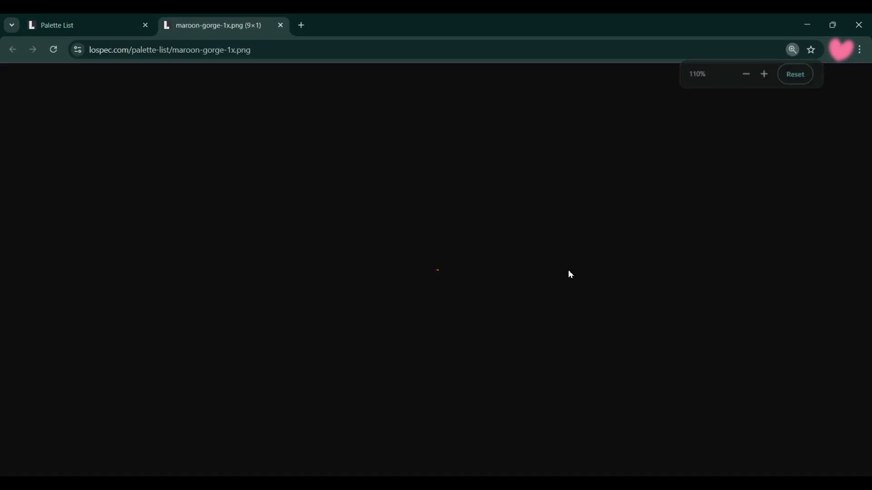
pyautogui.rightClick(504, 295)
pyautogui.click(507, 108)
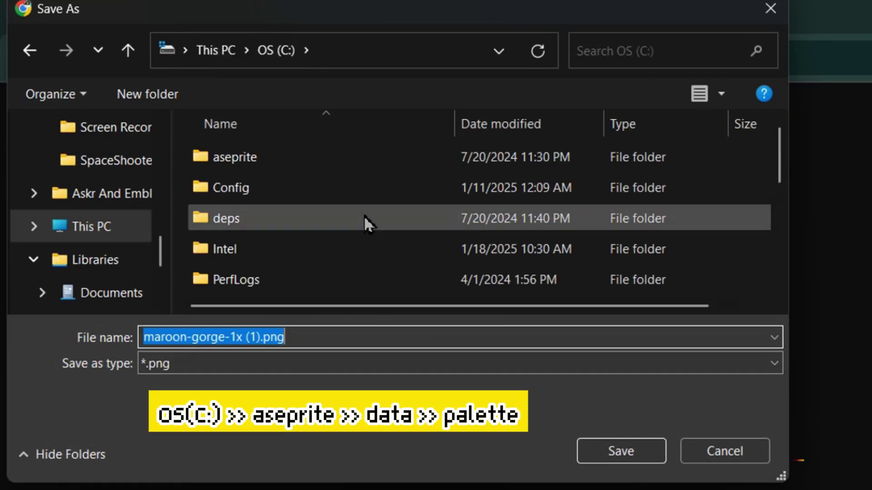
pyautogui.doubleClick(380, 158)
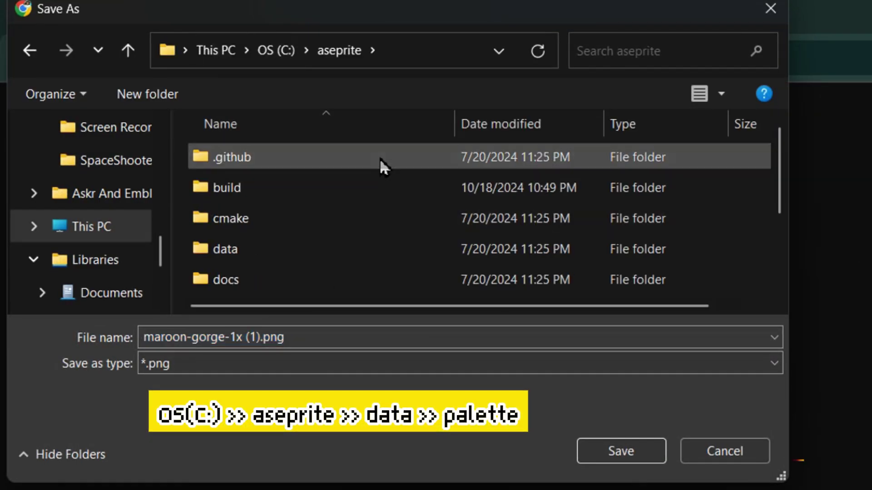
pyautogui.doubleClick(368, 248)
pyautogui.doubleClick(369, 225)
pyautogui.click(619, 450)
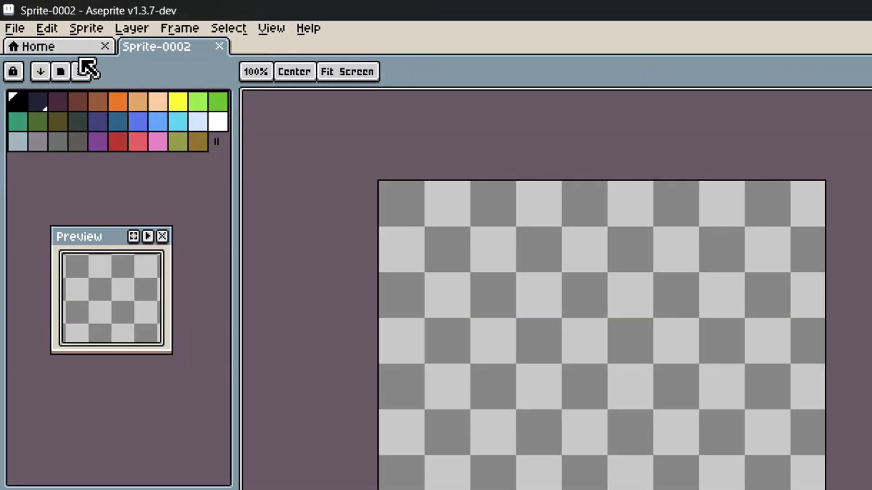
# Switch to Aseprite and load maroon-gorge-1x.png as the sprite's palette.
pyautogui.click(81, 71)
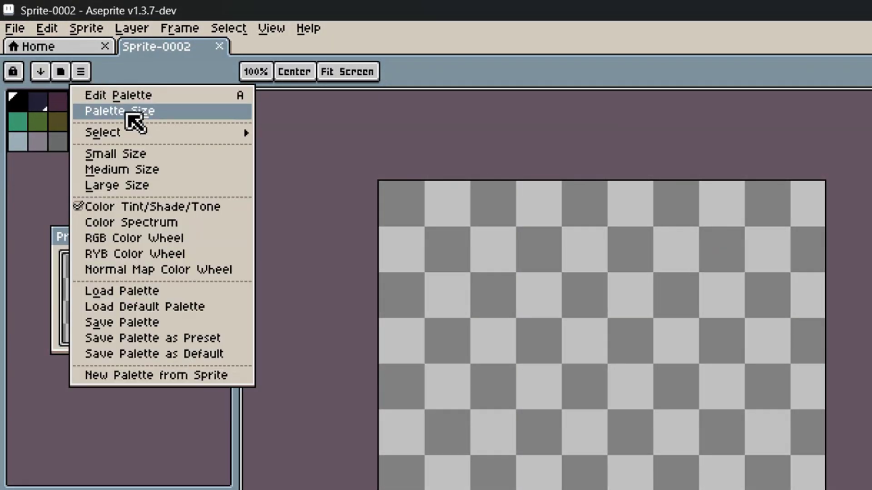
pyautogui.click(176, 291)
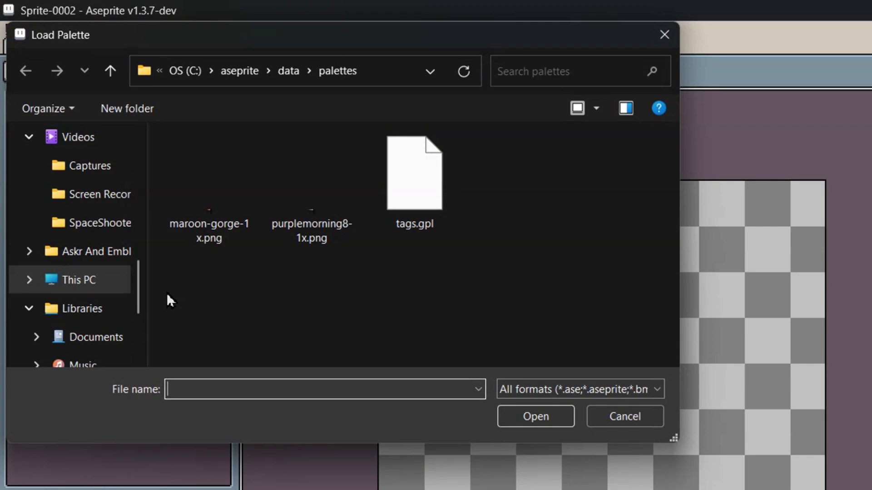
pyautogui.click(212, 222)
pyautogui.click(535, 416)
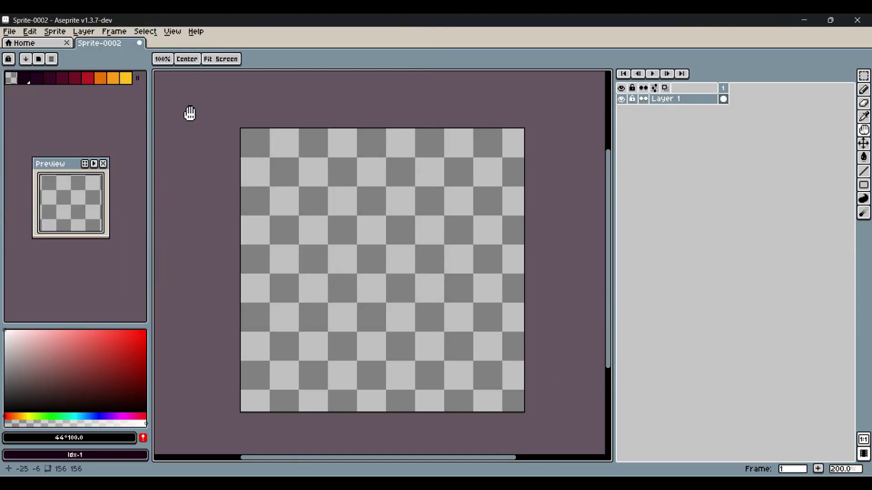
# Set the sprite's grid to a width of 64 and a height of 64.
pyautogui.click(171, 32)
pyautogui.moveTo(236, 105)
pyautogui.click(411, 103)
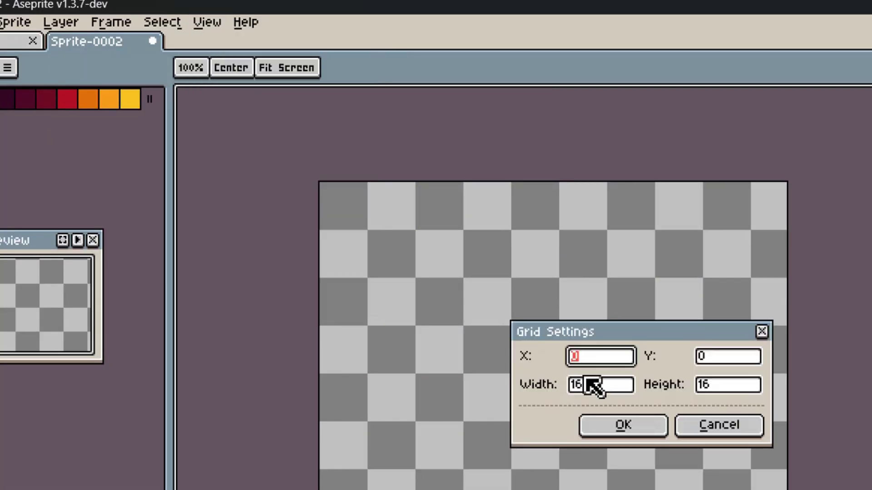
pyautogui.click(588, 384)
pyautogui.write('64')
pyautogui.click(629, 222)
pyautogui.write('64')
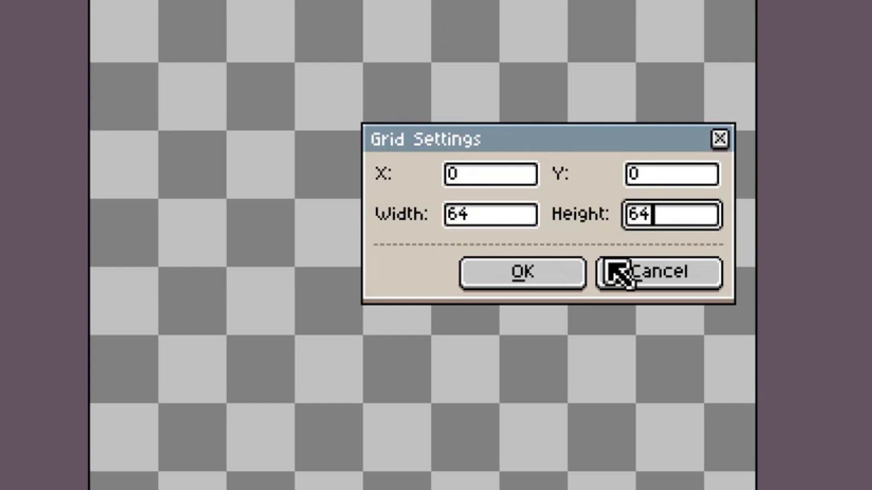
pyautogui.press('Return')
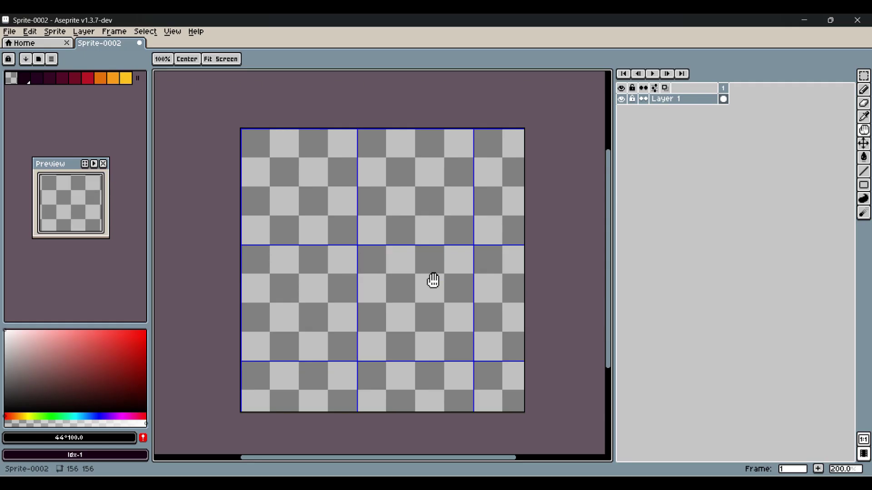
# Centre the middle grid cell on the canvas and add four new frames to the animation.
pyautogui.scroll(2, 572, 292)
pyautogui.scroll(1, 488, 290)
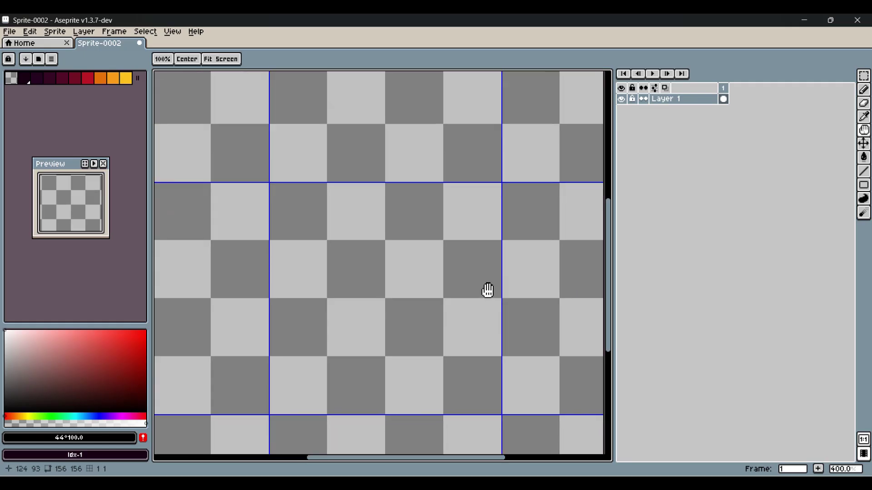
pyautogui.moveTo(385, 308); pyautogui.dragTo(403, 279)
pyautogui.scroll(1, 417, 267)
pyautogui.moveTo(357, 306); pyautogui.dragTo(358, 297)
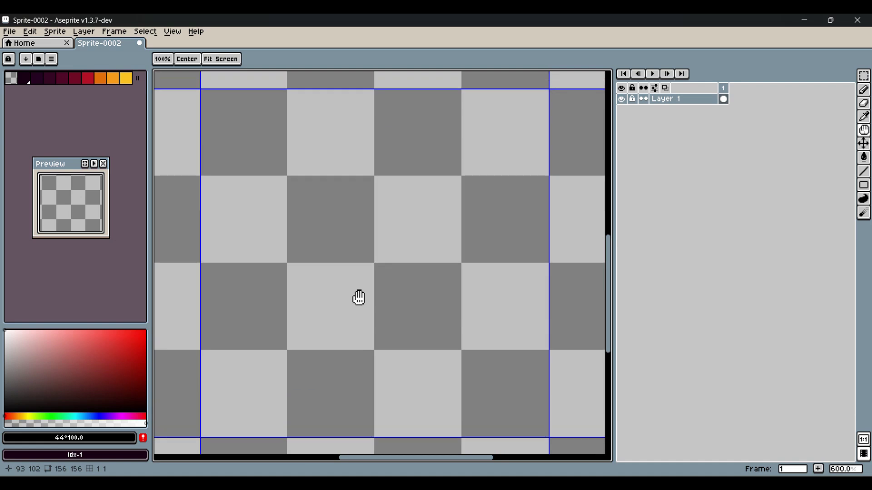
pyautogui.click(818, 469)
pyautogui.click(819, 469)
pyautogui.click(818, 469)
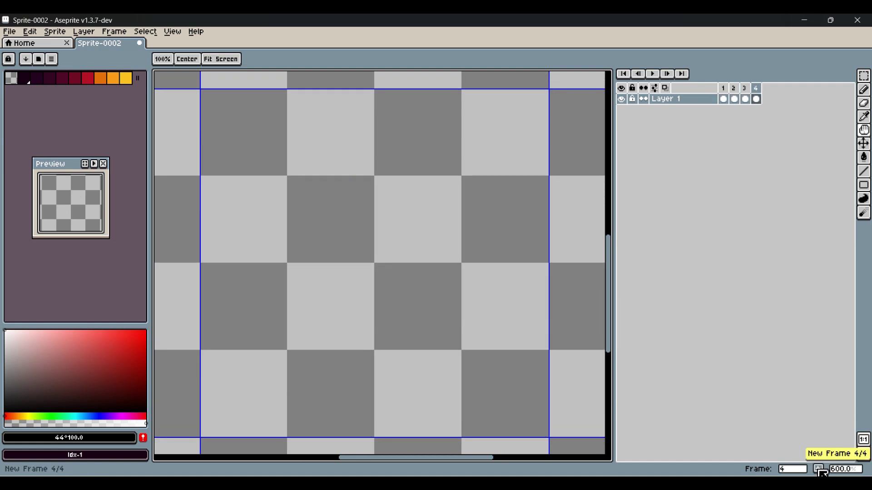
pyautogui.click(819, 469)
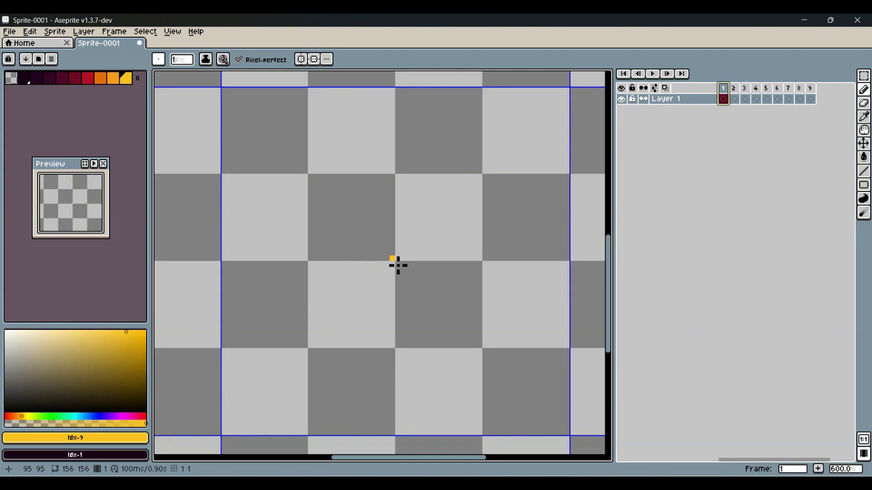
# Draw a small yellow X-shaped spark in frame 1, and turn on onion skinning with frame 2 selected.
pyautogui.click(382, 248)
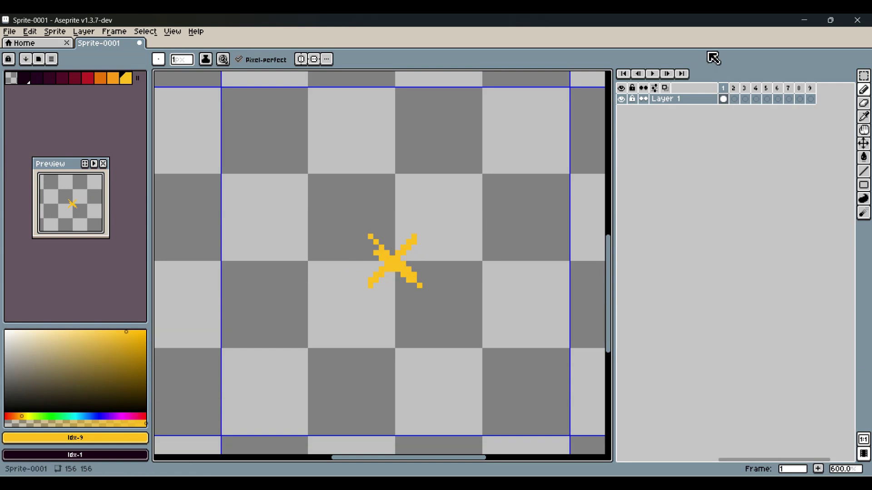
pyautogui.click(736, 101)
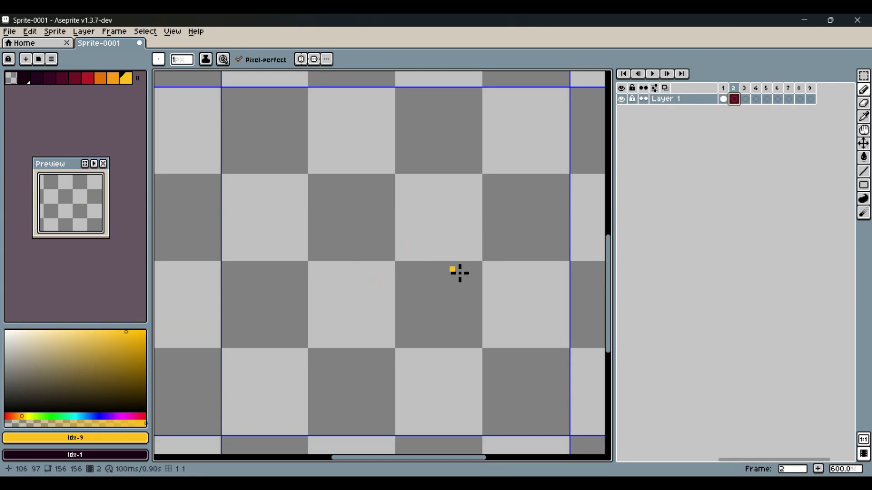
pyautogui.click(666, 88)
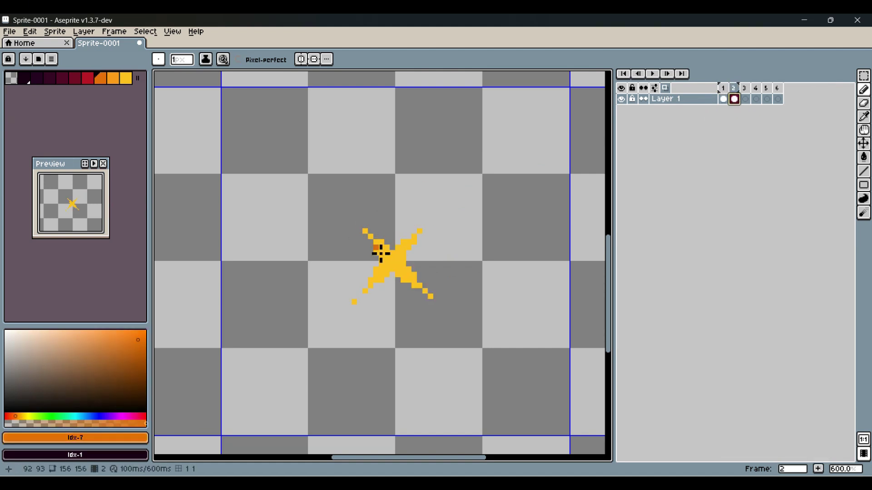
# Lengthen and thicken the lower-right ray of the spark in frame 2 using the yellow palette colour Idx-9.
pyautogui.press('i')
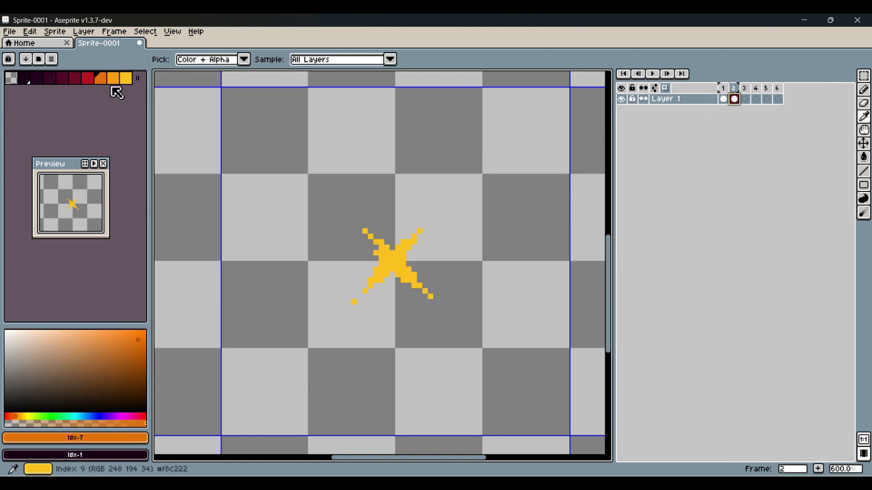
pyautogui.click(125, 79)
pyautogui.press('b')
pyautogui.moveTo(435, 300); pyautogui.dragTo(452, 318)
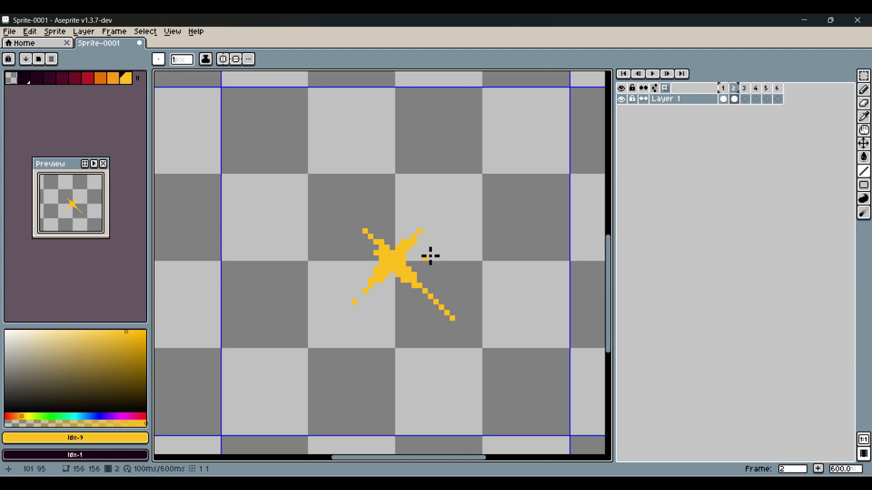
pyautogui.moveTo(388, 280)
pyautogui.mouseDown()
pyautogui.moveTo(436, 307)
pyautogui.moveTo(399, 286)
pyautogui.moveTo(426, 298)
pyautogui.mouseUp()
# Extend the spark's upper-right ray in yellow with the Line tool, filling its base and trimming its tip.
pyautogui.press('b')
pyautogui.press('l')
pyautogui.moveTo(412, 266); pyautogui.dragTo(427, 221)
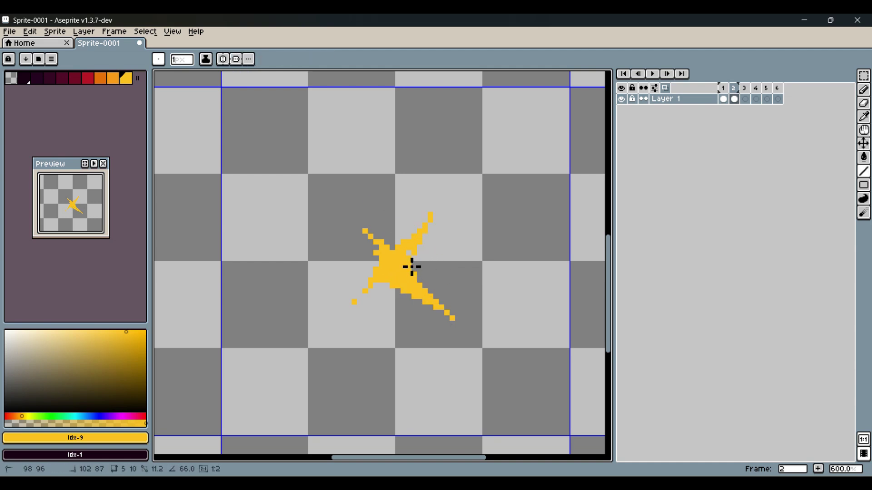
pyautogui.press('b')
pyautogui.click(408, 253)
pyautogui.press('e')
pyautogui.click(436, 208)
# Add downward and rightward yellow rays to the frame 2 spark, and widen its upper-left and lower-left rays.
pyautogui.press('l')
pyautogui.moveTo(393, 288); pyautogui.dragTo(391, 313)
pyautogui.moveTo(386, 263)
pyautogui.mouseDown()
pyautogui.moveTo(343, 258)
pyautogui.moveTo(349, 220)
pyautogui.mouseUp()
pyautogui.moveTo(374, 290); pyautogui.dragTo(349, 307)
pyautogui.press('e')
pyautogui.click(340, 314)
pyautogui.press('l')
pyautogui.moveTo(415, 268); pyautogui.dragTo(446, 264)
# Apply an Inside outline in orange Idx-7 to the spark in frame 2.
pyautogui.press('g')
pyautogui.press('[')
pyautogui.press('[')
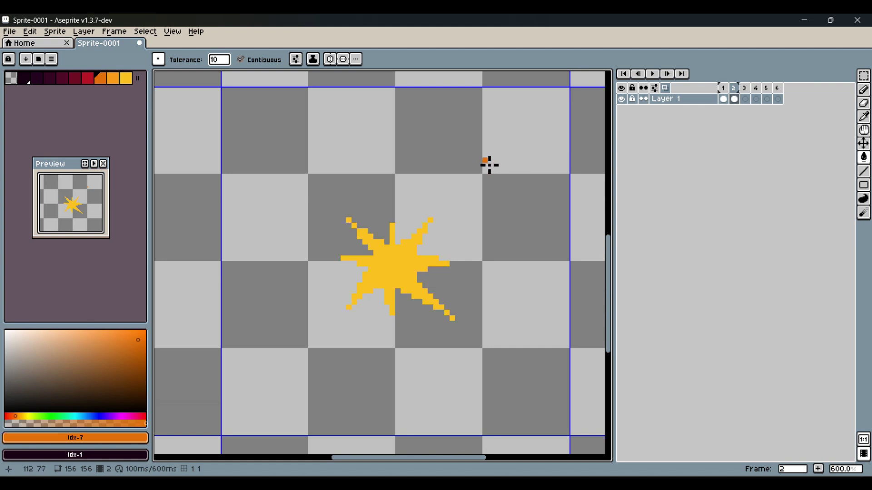
pyautogui.click(55, 31)
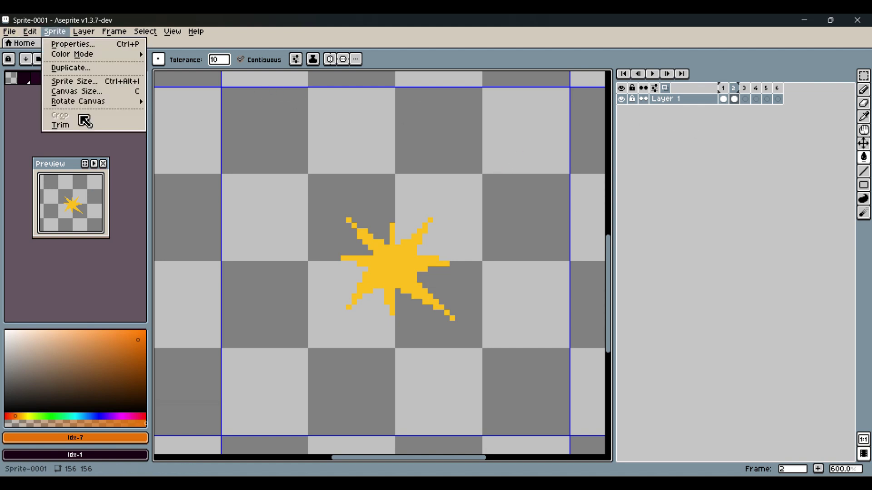
pyautogui.click(30, 32)
pyautogui.moveTo(85, 272)
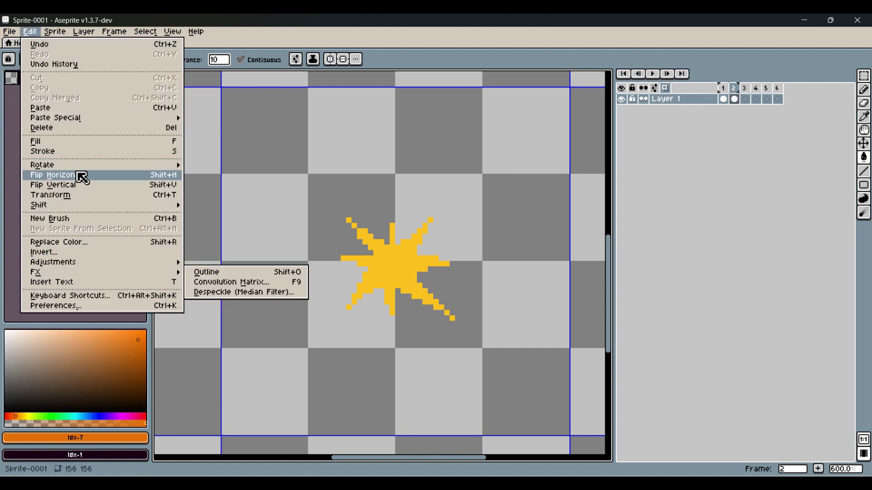
pyautogui.click(200, 272)
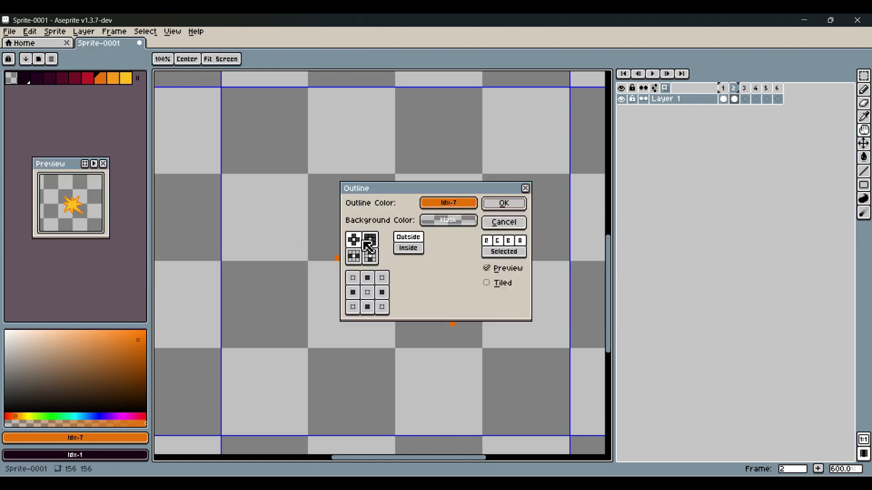
pyautogui.click(416, 251)
pyautogui.click(504, 203)
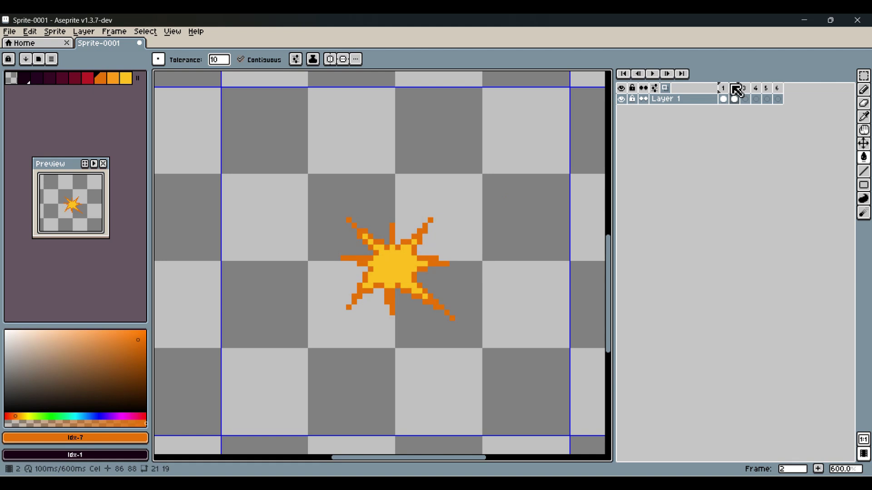
# Paint a white core with small white accent pixels around it in the centre of the frame 2 spark.
pyautogui.press('b')
pyautogui.keyDown('alt'); pyautogui.click(410, 255); pyautogui.keyUp('alt')
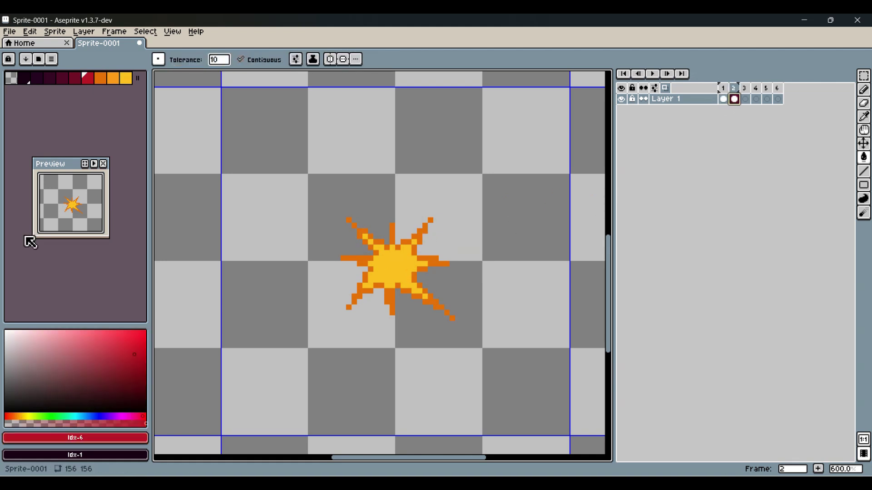
pyautogui.click(5, 330)
pyautogui.press('b')
pyautogui.press('l')
pyautogui.moveTo(392, 259); pyautogui.dragTo(399, 269)
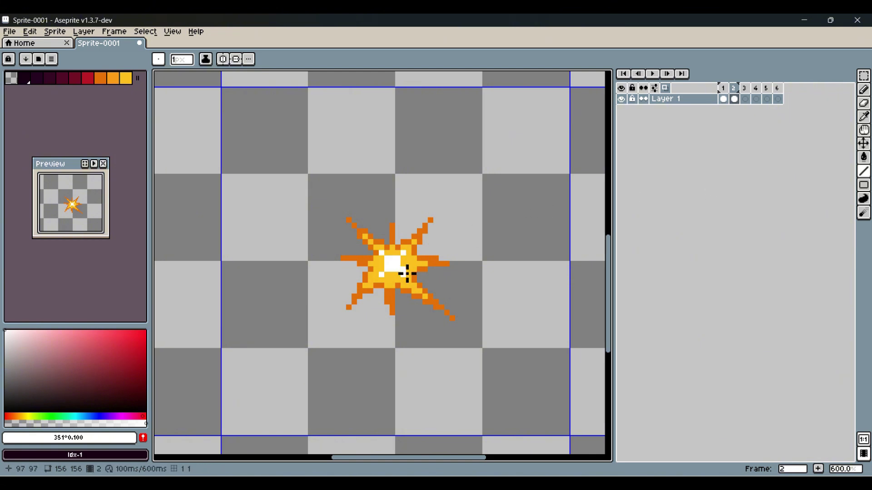
# Copy the spark cel from frame 2 into frame 3.
pyautogui.click(745, 99)
pyautogui.click(734, 99)
pyautogui.hotkey('ctrl', 'c')
pyautogui.click(745, 99)
pyautogui.hotkey('ctrl', 'v')
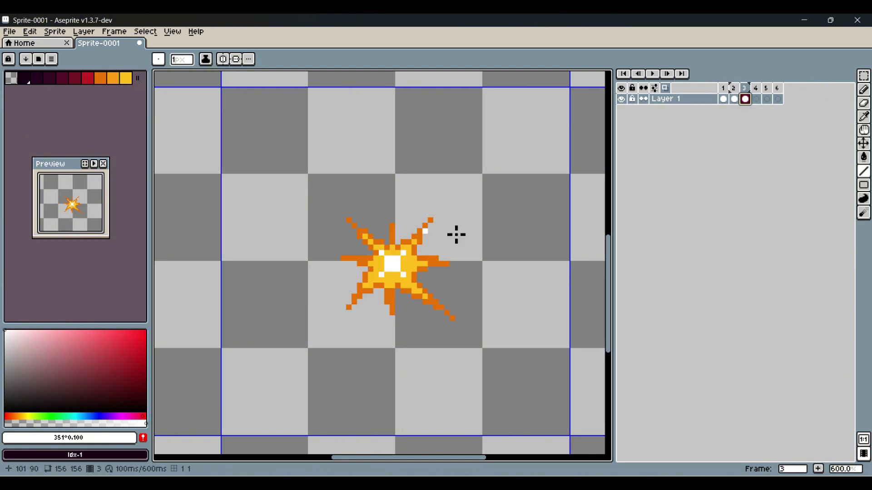
# Block out a lumpy red Idx-6 explosion cloud over the onion-skinned spark in frame 3 with a 7px round brush.
pyautogui.click(88, 78)
pyautogui.click(158, 59)
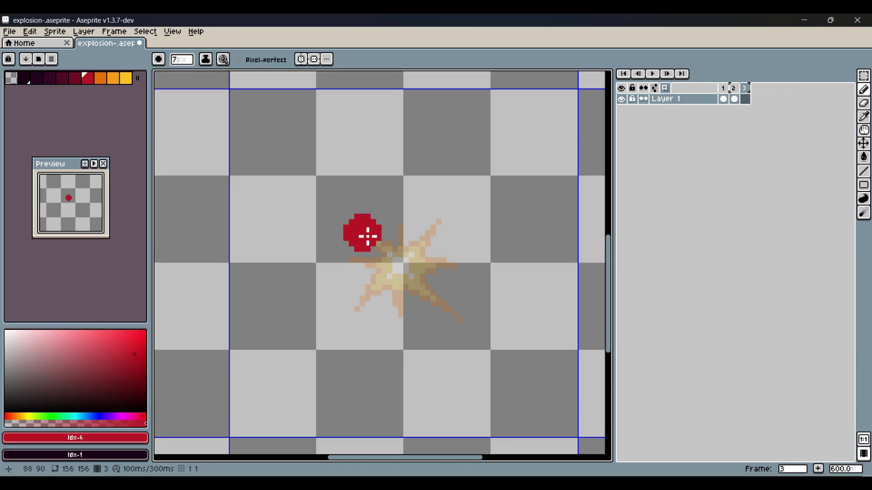
pyautogui.click(368, 236)
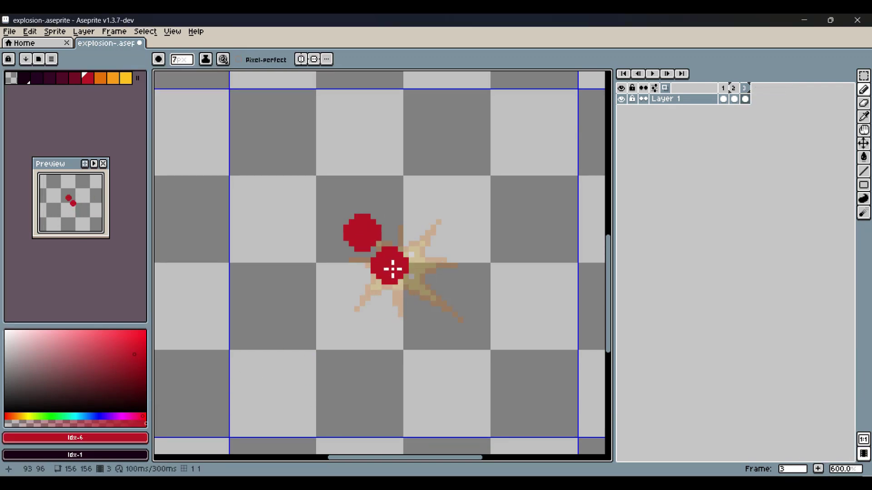
pyautogui.keyDown('shift'); pyautogui.click(393, 257); pyautogui.keyUp('shift')
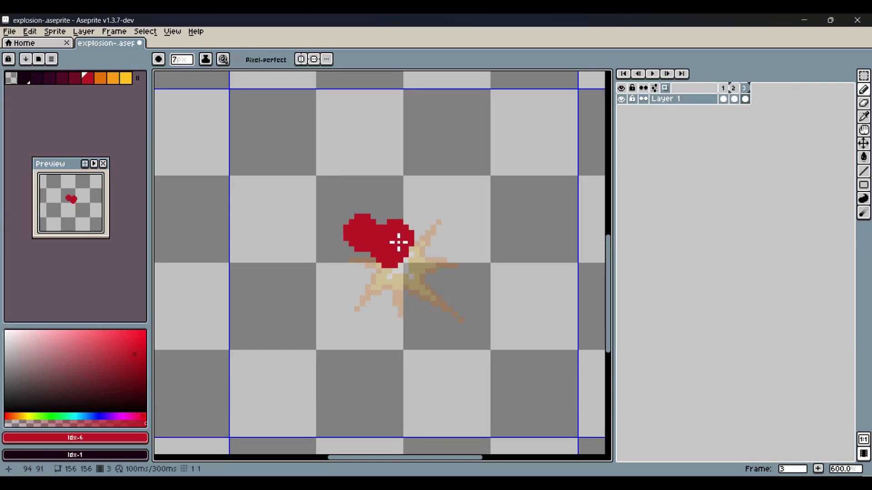
pyautogui.moveTo(398, 243)
pyautogui.mouseDown()
pyautogui.moveTo(363, 297)
pyautogui.moveTo(399, 301)
pyautogui.moveTo(423, 278)
pyautogui.moveTo(439, 292)
pyautogui.moveTo(430, 238)
pyautogui.moveTo(417, 254)
pyautogui.moveTo(402, 235)
pyautogui.mouseUp()
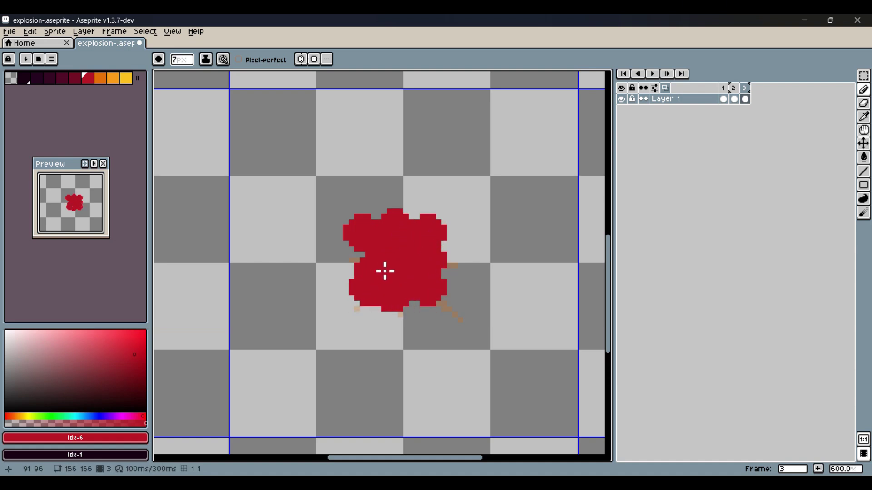
pyautogui.moveTo(371, 296); pyautogui.dragTo(434, 296)
pyautogui.hotkey('ctrl', 'z')
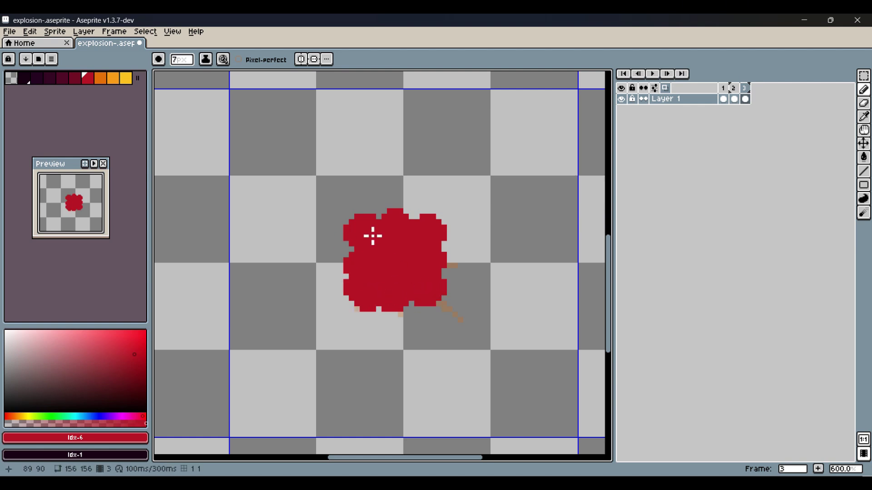
pyautogui.moveTo(370, 235)
pyautogui.mouseDown()
pyautogui.moveTo(438, 232)
pyautogui.moveTo(400, 235)
pyautogui.mouseUp()
# Apply an Outside outline in dark red #6d0924 to the cloud in frame 3.
pyautogui.press('+')
pyautogui.click(29, 32)
pyautogui.moveTo(91, 274)
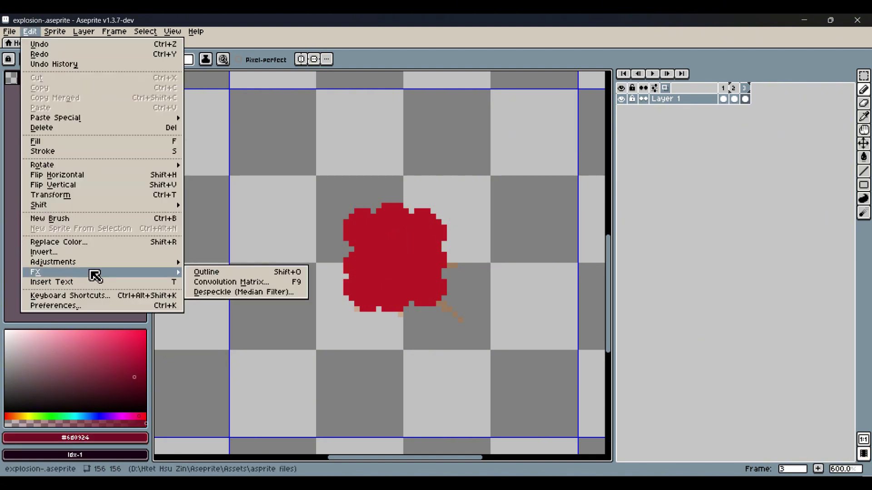
pyautogui.click(210, 271)
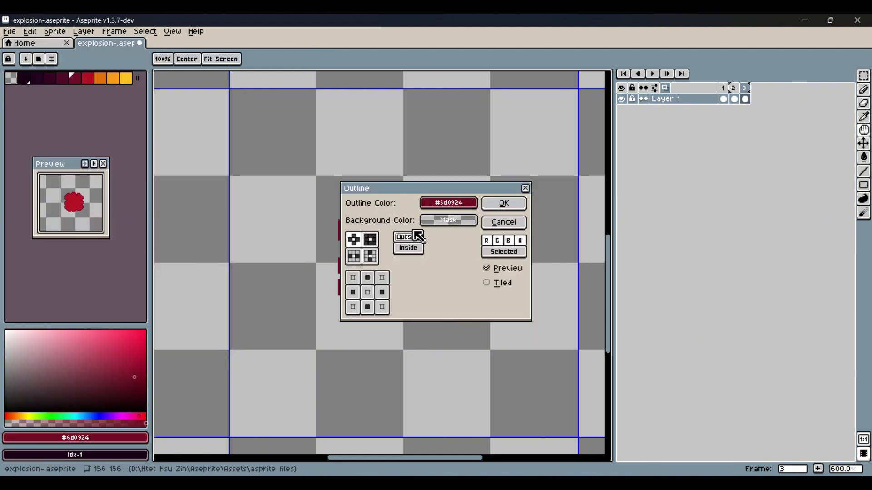
pyautogui.press('Return')
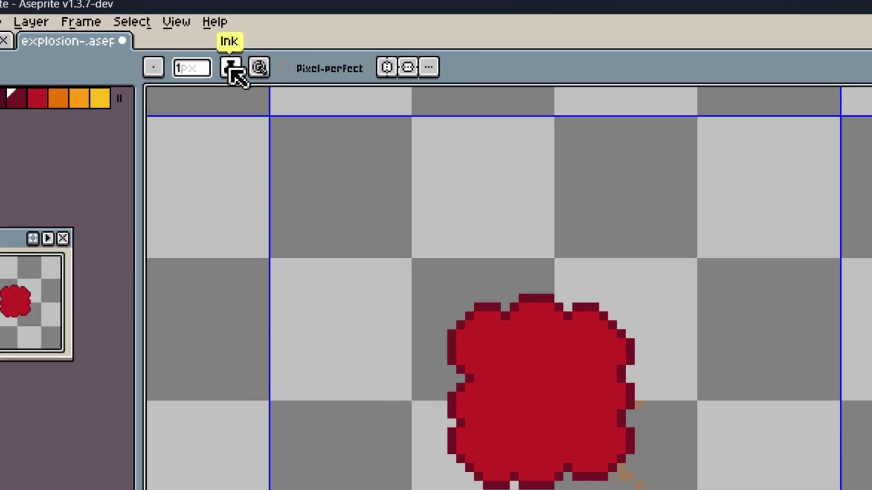
# Set the pencil ink to Lock Alpha and thicken the frame 3 cloud's rim with uneven dark red #6d0924 shading.
pyautogui.click(204, 62)
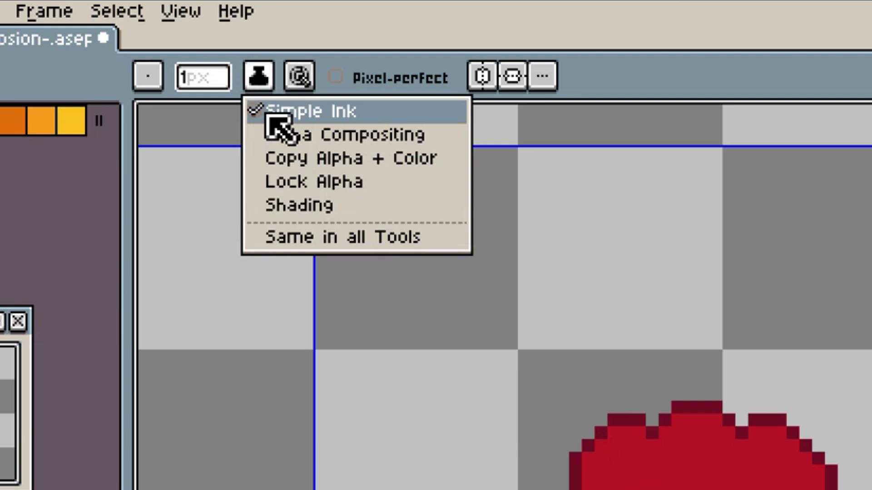
pyautogui.click(297, 181)
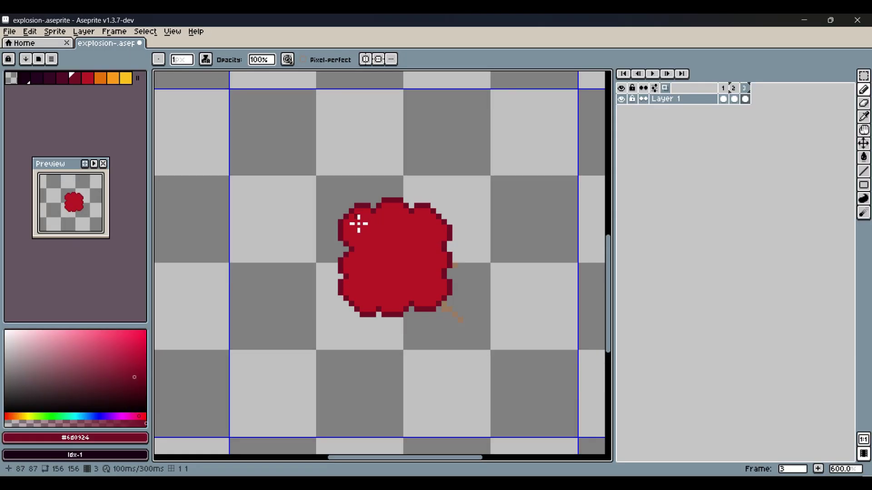
pyautogui.moveTo(358, 224)
pyautogui.mouseDown()
pyautogui.moveTo(374, 240)
pyautogui.moveTo(391, 214)
pyautogui.moveTo(402, 217)
pyautogui.mouseUp()
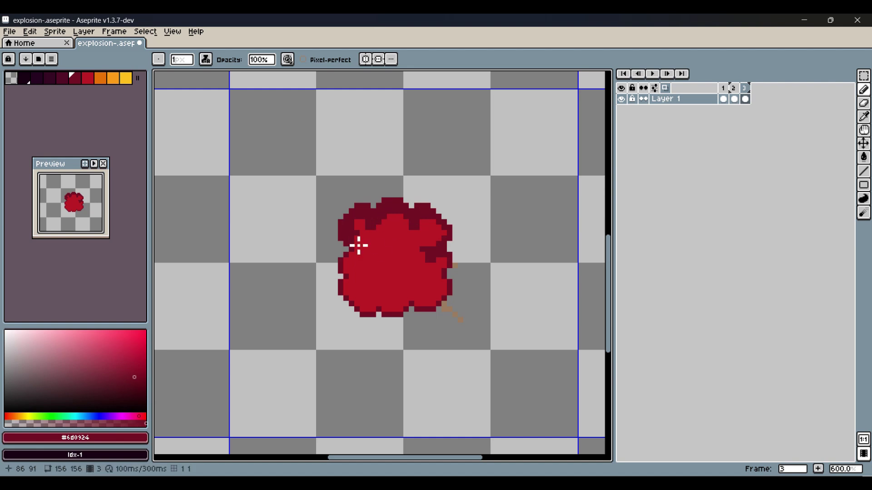
pyautogui.moveTo(374, 261)
pyautogui.mouseDown()
pyautogui.moveTo(357, 282)
pyautogui.moveTo(359, 273)
pyautogui.moveTo(357, 292)
pyautogui.moveTo(397, 316)
pyautogui.moveTo(410, 295)
pyautogui.mouseUp()
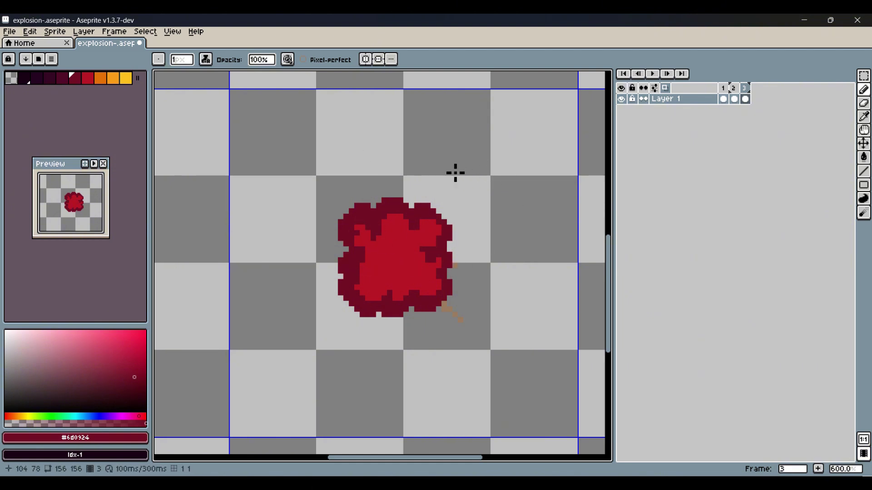
# Add frame 4 and block out a larger dark red #6d0924 cloud with a 9px round brush and Simple Ink.
pyautogui.hotkey('alt', 'n')
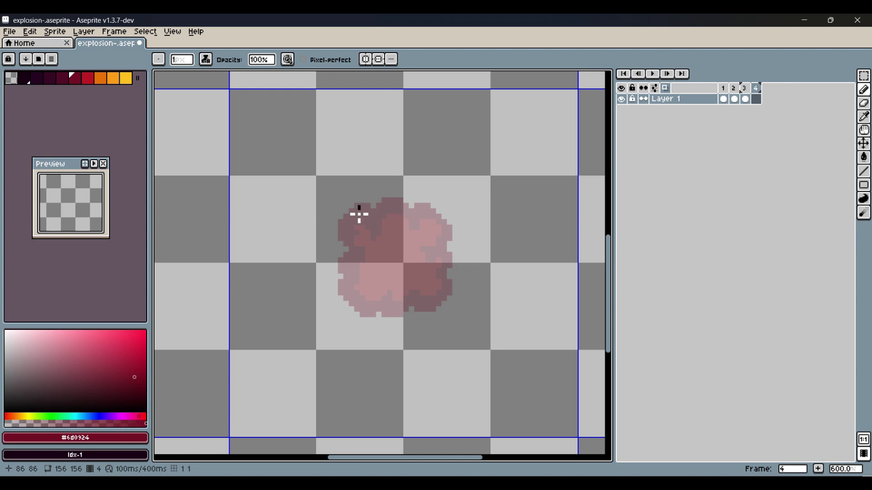
pyautogui.press('1')
pyautogui.scroll(-16, 395, 216)
pyautogui.click(368, 211)
pyautogui.click(379, 227)
pyautogui.click(406, 211)
pyautogui.click(434, 222)
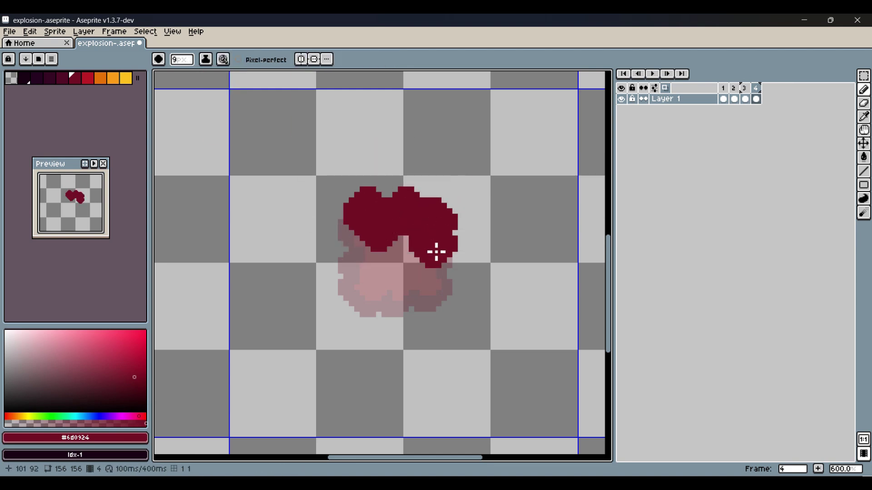
pyautogui.click(438, 249)
pyautogui.click(444, 282)
pyautogui.click(444, 293)
pyautogui.click(406, 301)
pyautogui.click(440, 269)
pyautogui.click(450, 255)
pyautogui.moveTo(352, 244)
pyautogui.mouseDown()
pyautogui.moveTo(382, 288)
pyautogui.moveTo(413, 240)
pyautogui.moveTo(398, 288)
pyautogui.moveTo(417, 233)
pyautogui.moveTo(431, 250)
pyautogui.mouseUp()
# Fill the frame 4 cloud with red Idx-6 lobes separated by dark red #6d0924 creases.
pyautogui.click(88, 79)
pyautogui.click(756, 99)
pyautogui.keyDown('alt'); pyautogui.click(454, 236); pyautogui.keyUp('alt')
pyautogui.scroll(14, 427, 237)
pyautogui.scroll(-20, 436, 235)
pyautogui.click(448, 233)
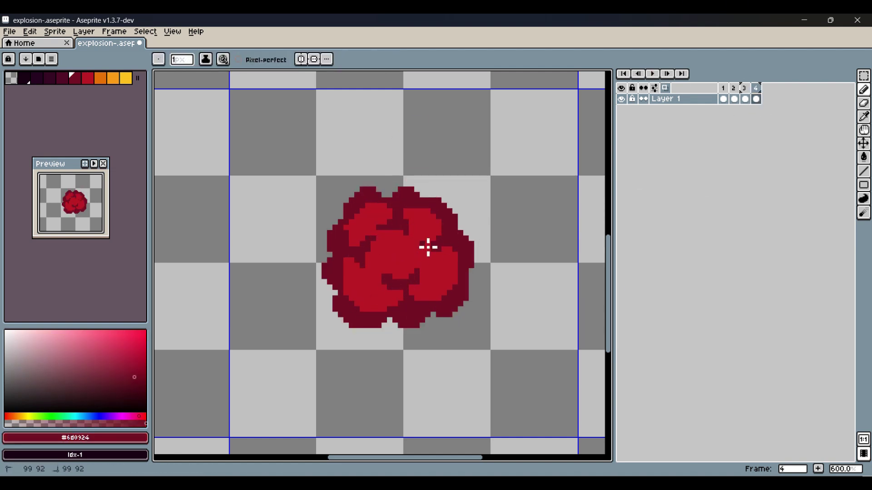
# Paint rounded orange Idx-7 patches inside the frame 3 cloud with a 3px brush.
pyautogui.press(',')
pyautogui.click(100, 78)
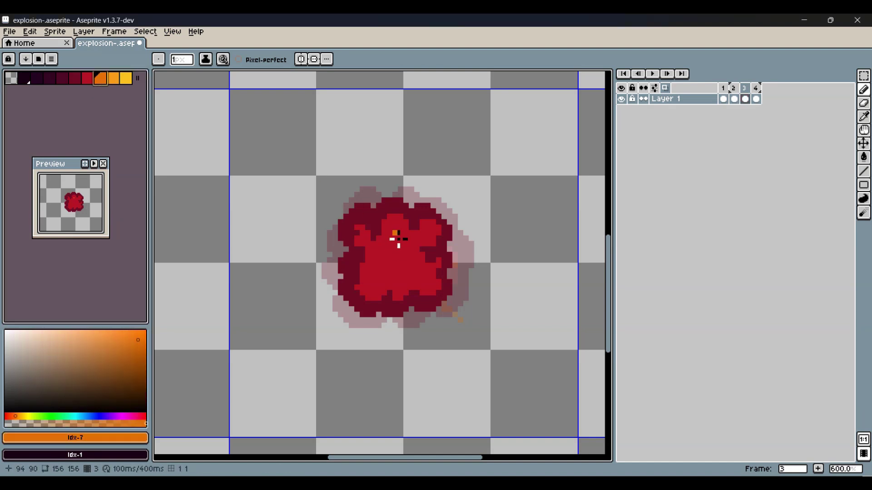
pyautogui.press('+')
pyautogui.press('+')
pyautogui.moveTo(395, 237)
pyautogui.mouseDown()
pyautogui.moveTo(432, 240)
pyautogui.moveTo(390, 260)
pyautogui.moveTo(413, 264)
pyautogui.moveTo(431, 287)
pyautogui.mouseUp()
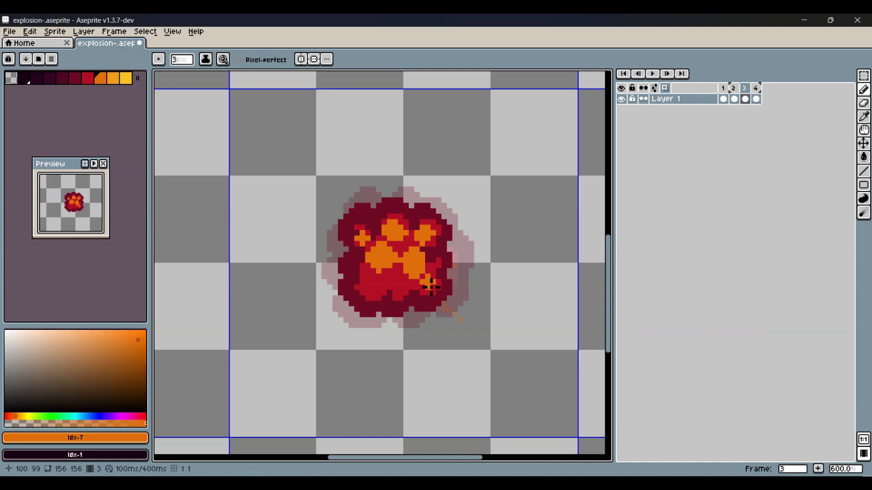
# Scatter single red #b10e25 pixels along the dark rim of the frame 3 cloud.
pyautogui.keyDown('alt'); pyautogui.click(406, 224); pyautogui.keyUp('alt')
pyautogui.press('-')
pyautogui.press('-')
pyautogui.click(378, 217)
pyautogui.click(373, 228)
pyautogui.click(417, 216)
pyautogui.click(427, 249)
pyautogui.hotkey('ctrl', 'z')
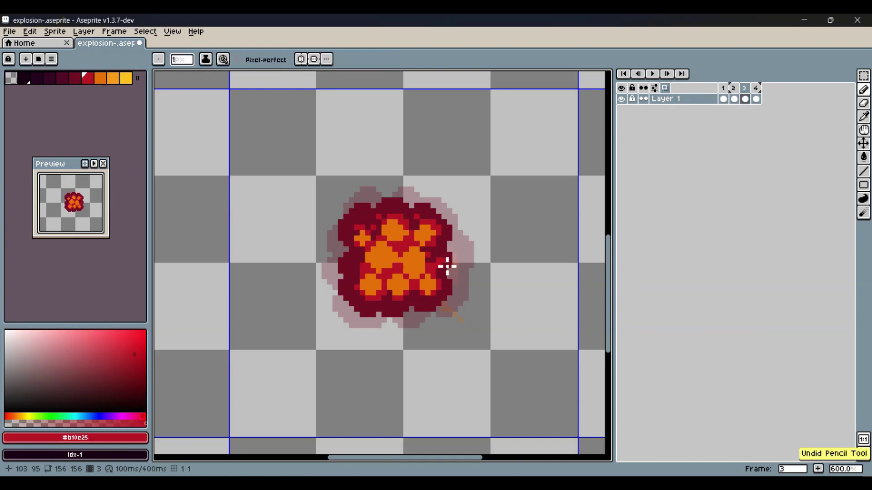
pyautogui.click(433, 255)
# Separate frame 3's orange patches with dark red #6d0924 pixels and spread red #b10e25 through the cloud's rim.
pyautogui.keyDown('alt'); pyautogui.click(386, 242); pyautogui.keyUp('alt')
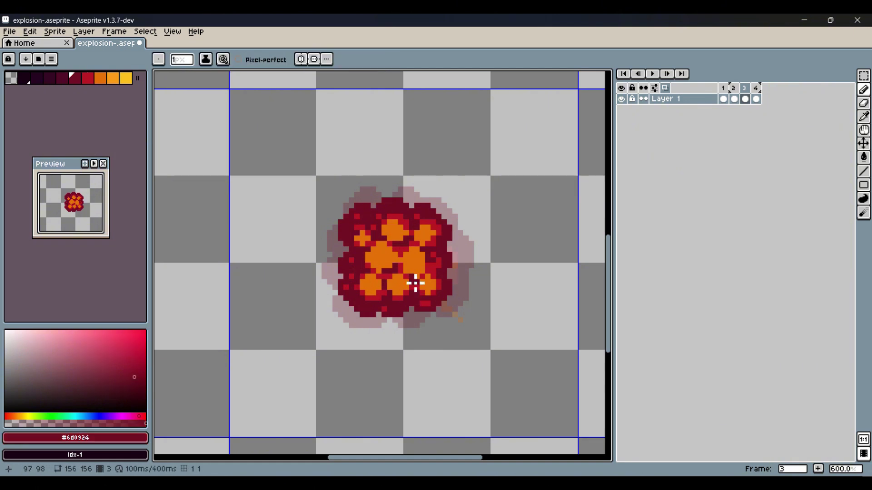
pyautogui.keyDown('alt'); pyautogui.click(400, 221); pyautogui.keyUp('alt')
pyautogui.moveTo(406, 218); pyautogui.dragTo(357, 230)
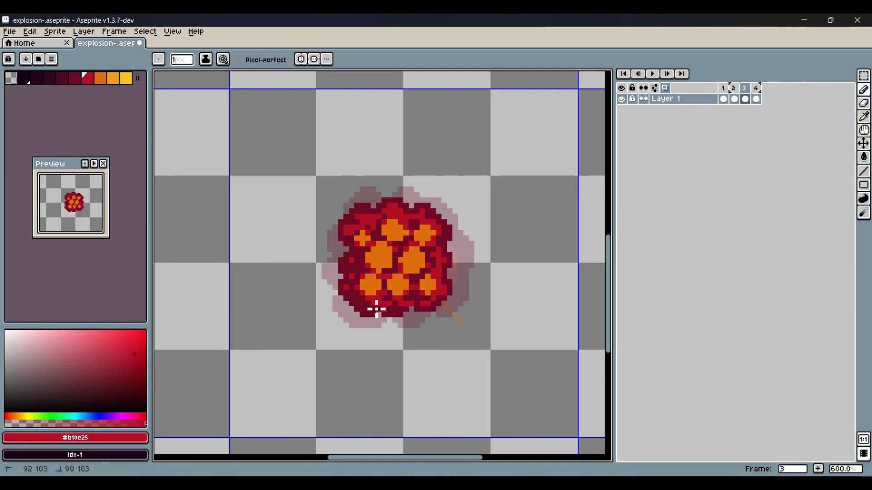
# Enlarge and merge the orange patches in frame 3 into a few bigger lobes.
pyautogui.keyDown('alt'); pyautogui.click(403, 225); pyautogui.keyUp('alt')
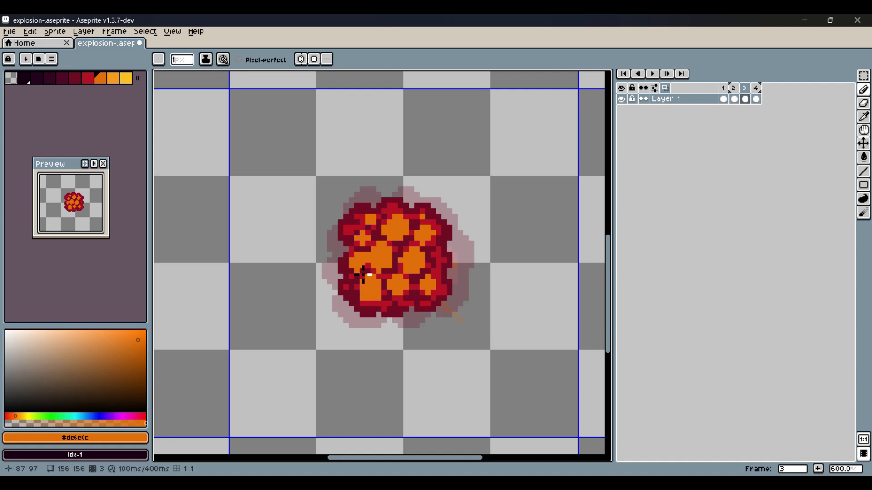
pyautogui.hotkey('ctrl', 'z')
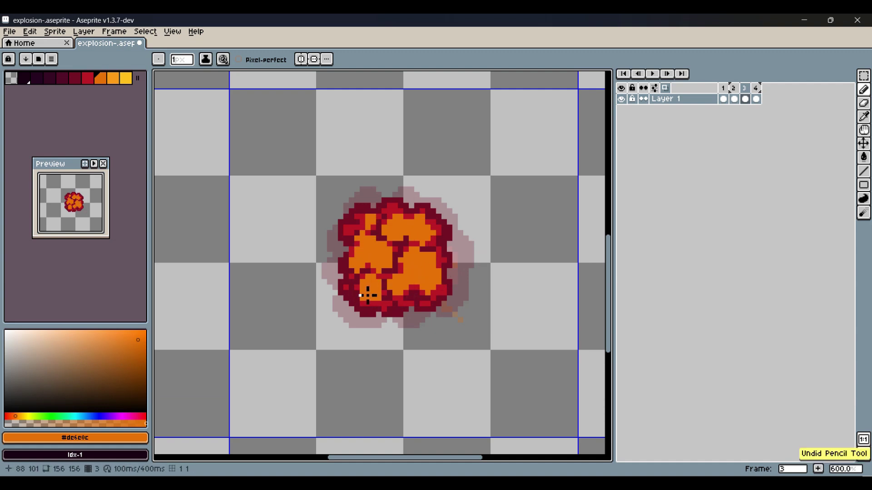
pyautogui.moveTo(357, 293); pyautogui.dragTo(358, 282)
pyautogui.moveTo(385, 293); pyautogui.dragTo(384, 298)
# Add yellow Idx-9 highlights to the orange lobes in frame 3.
pyautogui.keyDown('alt'); pyautogui.click(477, 193); pyautogui.keyUp('alt')
pyautogui.click(126, 78)
pyautogui.moveTo(423, 227); pyautogui.dragTo(395, 237)
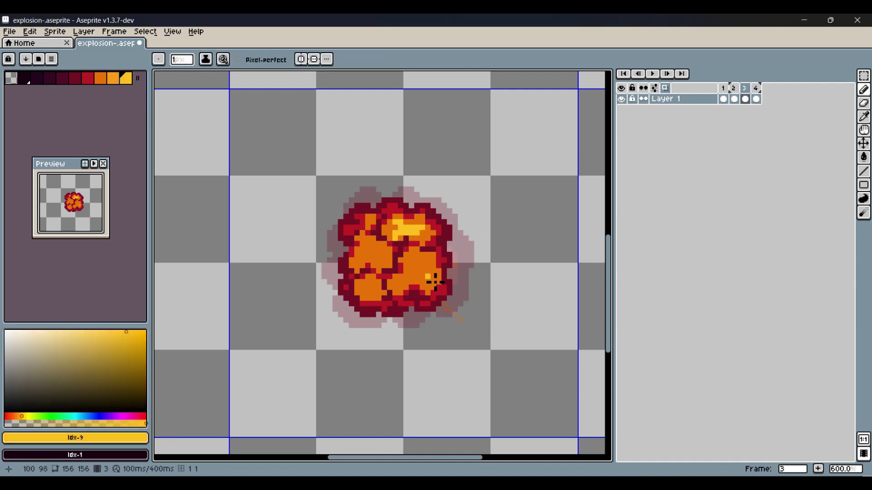
pyautogui.moveTo(432, 286); pyautogui.dragTo(412, 257)
pyautogui.moveTo(368, 281); pyautogui.dragTo(383, 297)
pyautogui.moveTo(363, 255); pyautogui.dragTo(379, 260)
# Extend the red #b10e25 areas into the dark rim and creases of the frame 4 cloud.
pyautogui.press('.')
pyautogui.keyDown('alt'); pyautogui.click(363, 200); pyautogui.keyUp('alt')
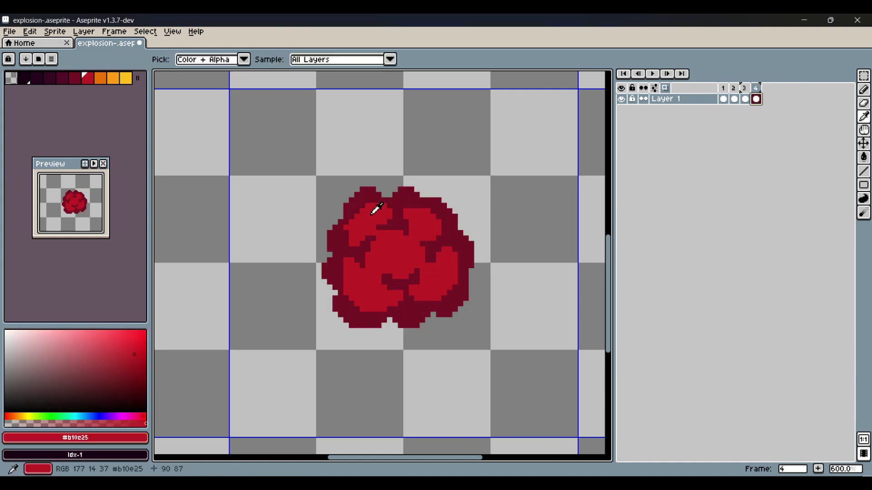
pyautogui.moveTo(413, 307); pyautogui.dragTo(406, 281)
# Paint orange Idx-7 patches over the red lobes of the frame 4 cloud with a 1px brush.
pyautogui.click(100, 78)
pyautogui.moveTo(363, 212)
pyautogui.mouseDown()
pyautogui.moveTo(379, 228)
pyautogui.moveTo(428, 238)
pyautogui.mouseUp()
pyautogui.moveTo(380, 245); pyautogui.dragTo(403, 270)
pyautogui.moveTo(452, 247); pyautogui.dragTo(422, 286)
pyautogui.moveTo(346, 264); pyautogui.dragTo(367, 306)
pyautogui.click(455, 190)
# Refine the edges and gaps between frame 4's orange lobes with red #b10e25 and dark red #6d0924 pixels.
pyautogui.keyDown('alt'); pyautogui.click(415, 207); pyautogui.keyUp('alt')
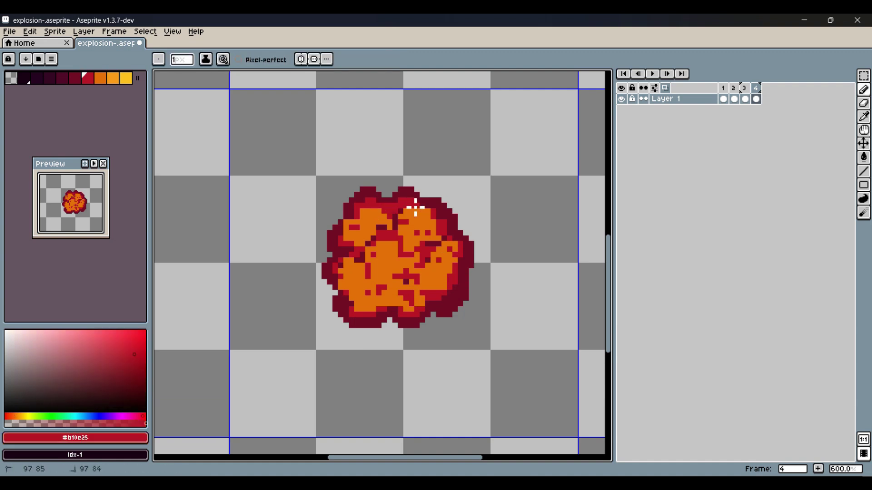
pyautogui.moveTo(466, 283)
pyautogui.mouseDown()
pyautogui.moveTo(441, 311)
pyautogui.moveTo(439, 297)
pyautogui.mouseUp()
pyautogui.keyDown('alt'); pyautogui.click(445, 275); pyautogui.keyUp('alt')
pyautogui.keyDown('alt'); pyautogui.click(395, 222); pyautogui.keyUp('alt')
pyautogui.moveTo(389, 209); pyautogui.dragTo(404, 252)
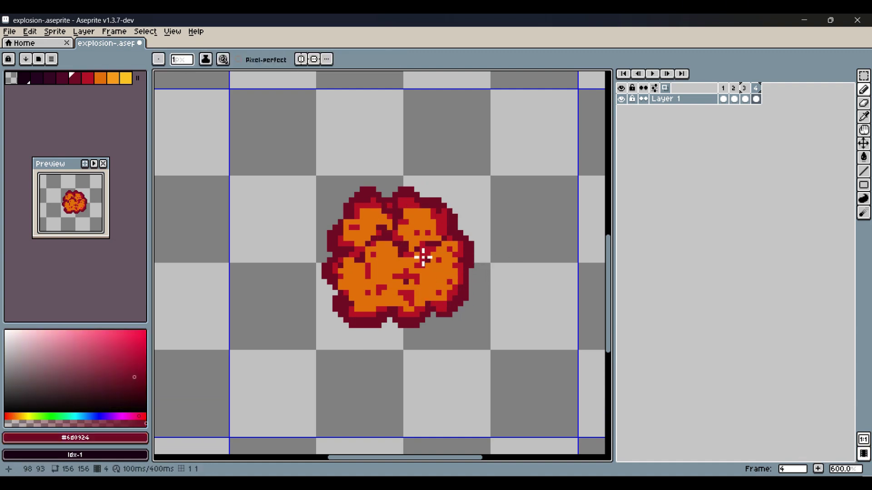
# Add yellow Idx-9 highlights to the orange lobes in frame 4 and touch up the surrounding pixels.
pyautogui.click(126, 78)
pyautogui.moveTo(359, 218)
pyautogui.mouseDown()
pyautogui.moveTo(378, 236)
pyautogui.moveTo(423, 239)
pyautogui.mouseUp()
pyautogui.moveTo(447, 255); pyautogui.dragTo(425, 293)
pyautogui.moveTo(378, 255)
pyautogui.mouseDown()
pyautogui.moveTo(394, 301)
pyautogui.moveTo(378, 271)
pyautogui.mouseUp()
pyautogui.keyDown('alt'); pyautogui.click(408, 262); pyautogui.keyUp('alt')
pyautogui.moveTo(381, 206); pyautogui.dragTo(372, 206)
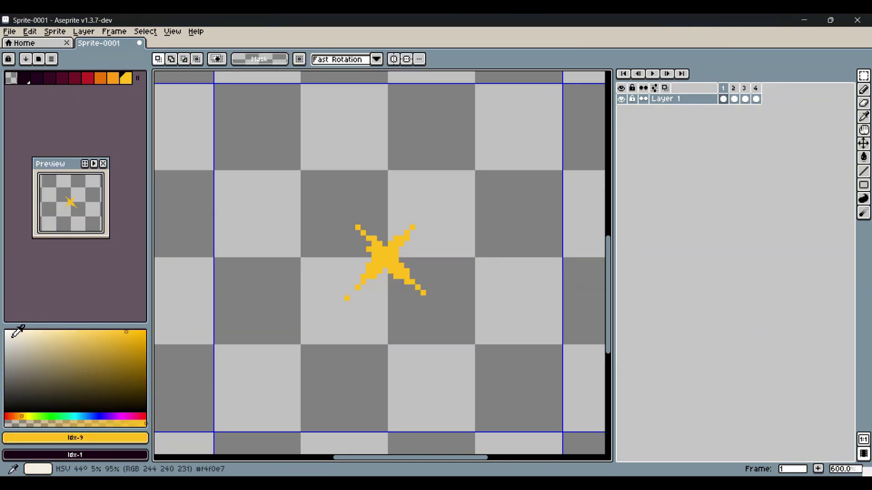
# Recolour the yellow spark in frame 1 white with the Paint Bucket.
pyautogui.moveTo(12, 337); pyautogui.dragTo(3, 316)
pyautogui.press('g')
pyautogui.click(396, 265)
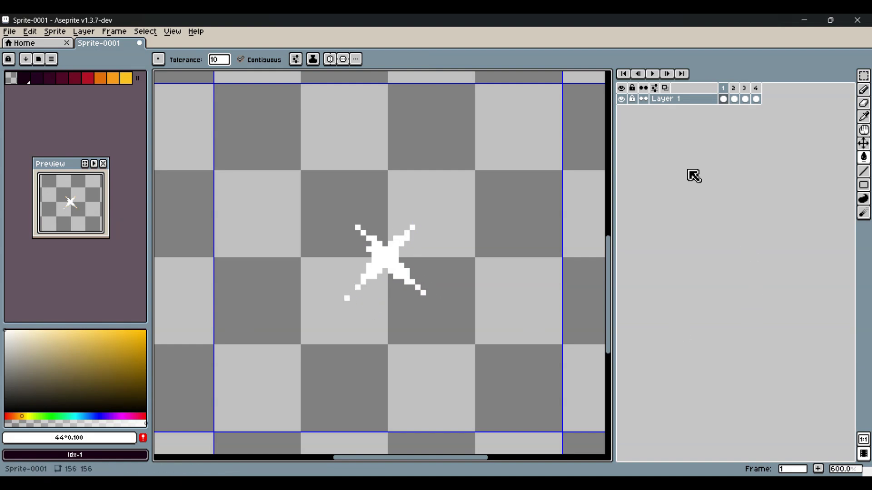
# Turn on onion skinning and block out separated dark red #6d0924 lobes in frame 5 with a round brush.
pyautogui.click(666, 89)
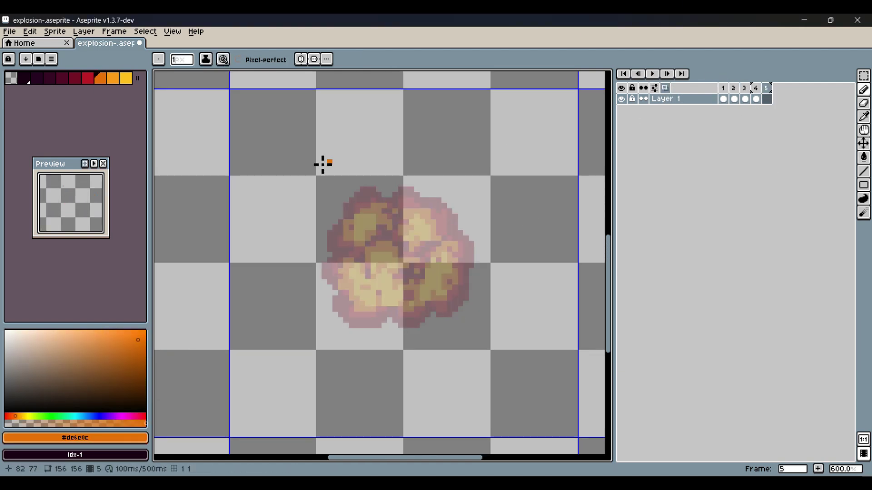
pyautogui.click(756, 99)
pyautogui.click(766, 99)
pyautogui.click(76, 79)
pyautogui.click(755, 99)
pyautogui.press('i')
pyautogui.press('Right')
pyautogui.press('b')
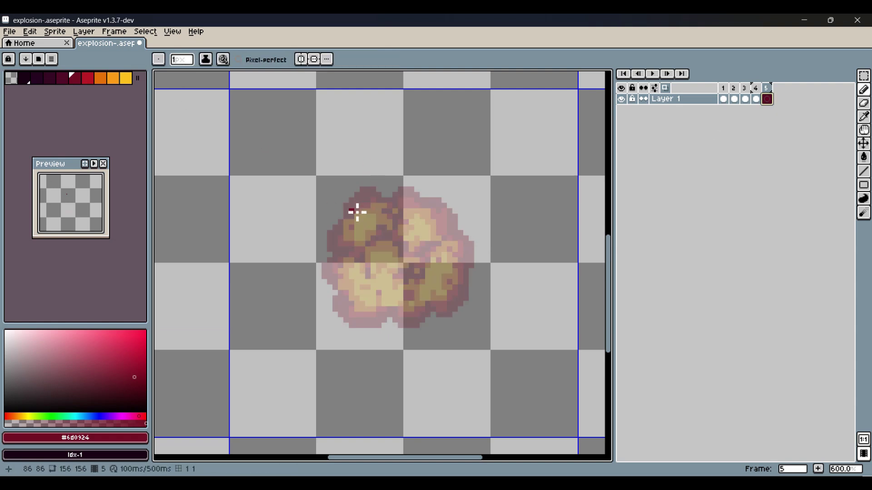
pyautogui.moveTo(362, 212)
pyautogui.mouseDown()
pyautogui.moveTo(323, 258)
pyautogui.moveTo(372, 290)
pyautogui.moveTo(395, 229)
pyautogui.moveTo(454, 241)
pyautogui.moveTo(456, 298)
pyautogui.moveTo(540, 235)
pyautogui.moveTo(387, 247)
pyautogui.moveTo(433, 266)
pyautogui.moveTo(365, 285)
pyautogui.moveTo(382, 220)
pyautogui.moveTo(384, 251)
pyautogui.moveTo(399, 262)
pyautogui.moveTo(387, 296)
pyautogui.mouseUp()
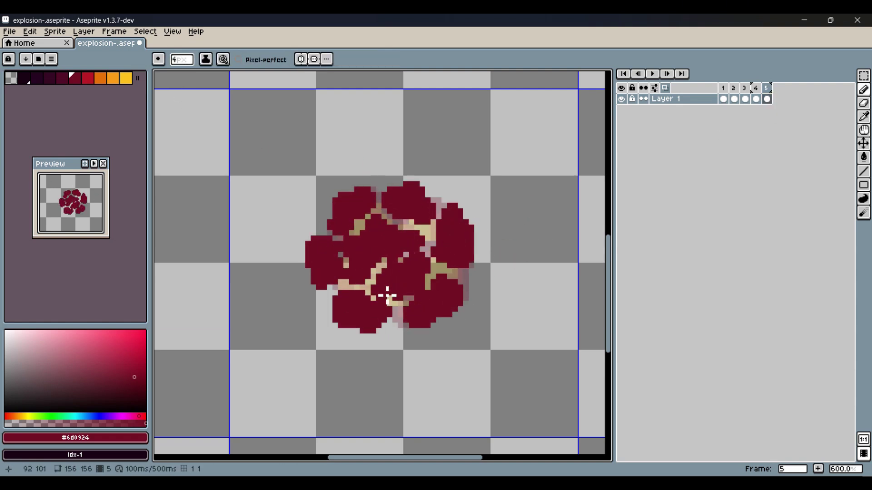
# Fill the insides of the dark lobes in frame 5 with red Idx-6.
pyautogui.click(88, 78)
pyautogui.moveTo(356, 204); pyautogui.dragTo(347, 215)
pyautogui.moveTo(397, 197); pyautogui.dragTo(450, 247)
pyautogui.moveTo(363, 257)
pyautogui.mouseDown()
pyautogui.moveTo(409, 284)
pyautogui.moveTo(416, 313)
pyautogui.mouseUp()
pyautogui.moveTo(370, 307); pyautogui.dragTo(350, 311)
pyautogui.moveTo(323, 256); pyautogui.dragTo(329, 268)
# Paint mottled orange Idx-7 patches inside each red lobe in frame 5, reducing the brush to 1px.
pyautogui.click(100, 78)
pyautogui.hotkey('ctrl', 'z')
pyautogui.moveTo(401, 201)
pyautogui.mouseDown()
pyautogui.moveTo(470, 254)
pyautogui.moveTo(411, 215)
pyautogui.mouseUp()
pyautogui.press('-')
pyautogui.press('-')
pyautogui.press('-')
pyautogui.moveTo(394, 233); pyautogui.dragTo(363, 260)
pyautogui.moveTo(384, 287); pyautogui.dragTo(414, 281)
pyautogui.moveTo(368, 195)
pyautogui.mouseDown()
pyautogui.moveTo(342, 217)
pyautogui.moveTo(324, 271)
pyautogui.mouseUp()
pyautogui.moveTo(348, 299)
pyautogui.mouseDown()
pyautogui.moveTo(377, 310)
pyautogui.moveTo(433, 303)
pyautogui.mouseUp()
pyautogui.moveTo(454, 291); pyautogui.dragTo(412, 319)
# Paint small yellow Idx-9 highlights inside the orange patches of each lobe in frame 5 with the 1px brush.
pyautogui.click(126, 78)
pyautogui.moveTo(341, 205); pyautogui.dragTo(347, 212)
pyautogui.moveTo(395, 200); pyautogui.dragTo(412, 208)
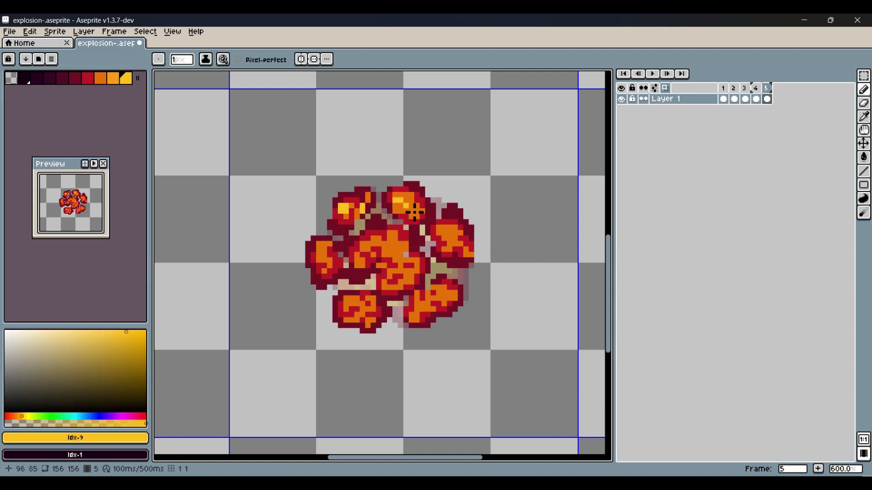
pyautogui.moveTo(391, 238); pyautogui.dragTo(415, 277)
pyautogui.moveTo(352, 300); pyautogui.dragTo(365, 314)
pyautogui.moveTo(428, 293); pyautogui.dragTo(455, 293)
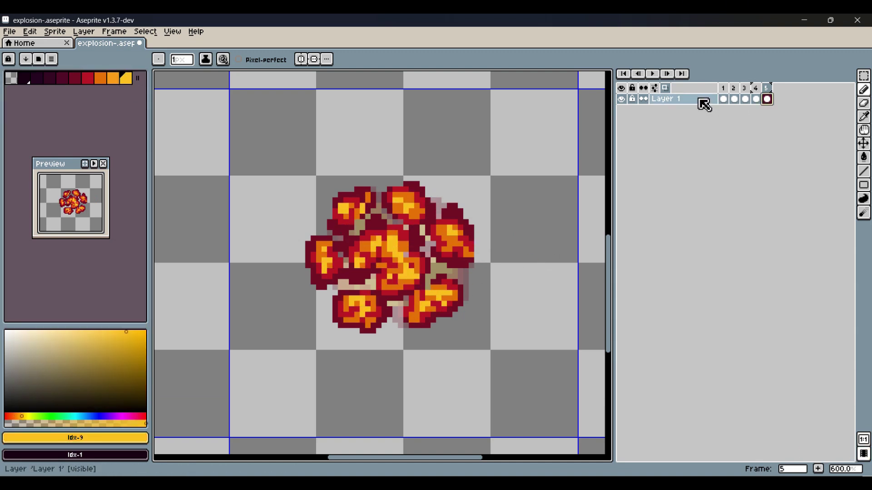
# Recolour the yellow highlights in frame 5 with light orange Idx-8 using the Paint Bucket and play the animation.
pyautogui.press('9')
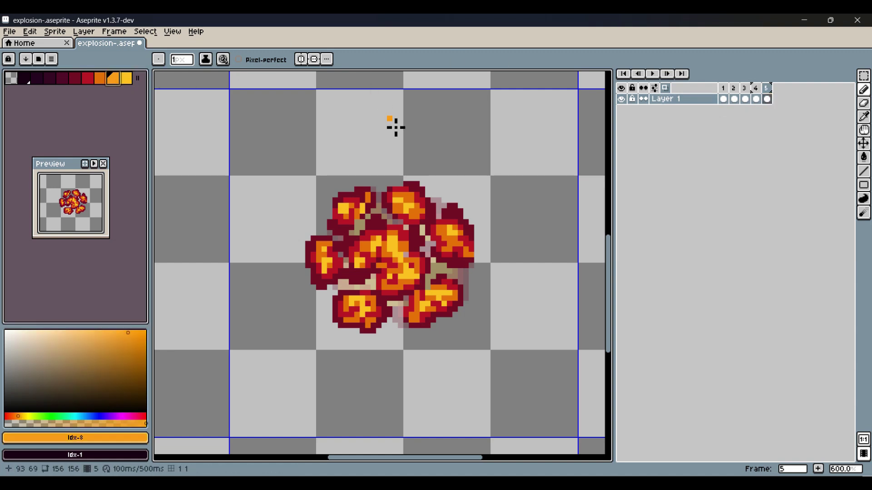
pyautogui.press('g')
pyautogui.click(414, 208)
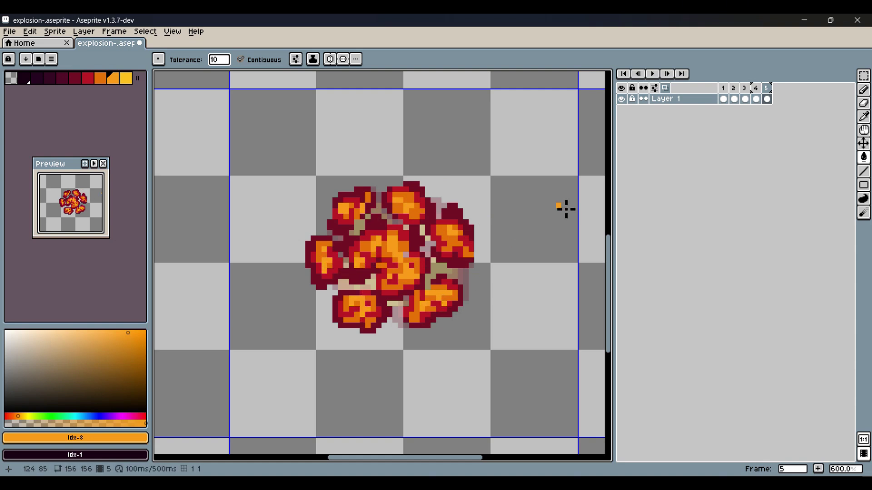
pyautogui.click(652, 74)
pyautogui.click(654, 75)
pyautogui.click(764, 100)
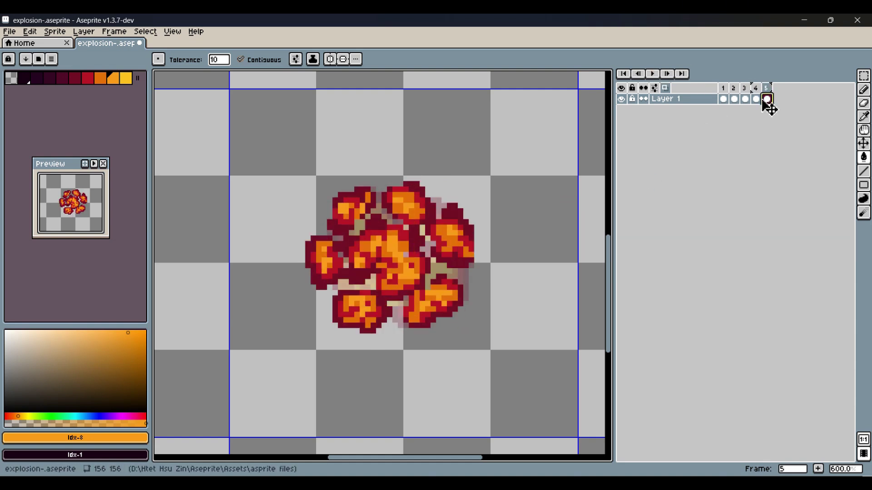
pyautogui.click(652, 74)
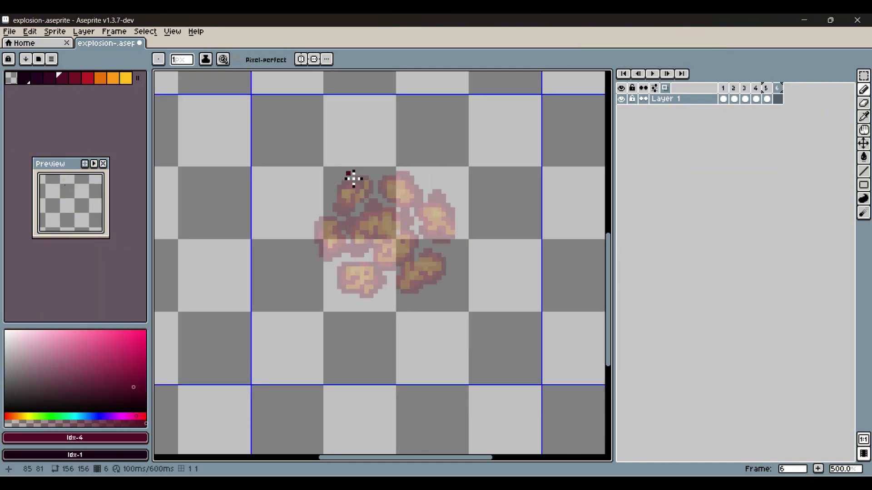
# Block out smaller, separated fragments in frame 6 with dark maroon Idx-4, following the onion-skinned lobes of frame 5.
pyautogui.moveTo(353, 179)
pyautogui.mouseDown()
pyautogui.moveTo(360, 202)
pyautogui.moveTo(337, 214)
pyautogui.mouseUp()
pyautogui.moveTo(390, 182); pyautogui.dragTo(402, 203)
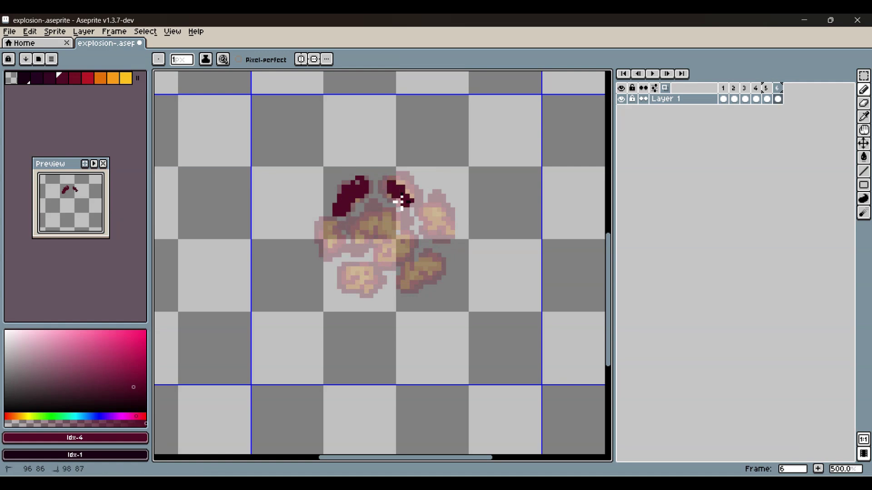
pyautogui.moveTo(451, 232); pyautogui.dragTo(429, 213)
pyautogui.hotkey('ctrl', 'z')
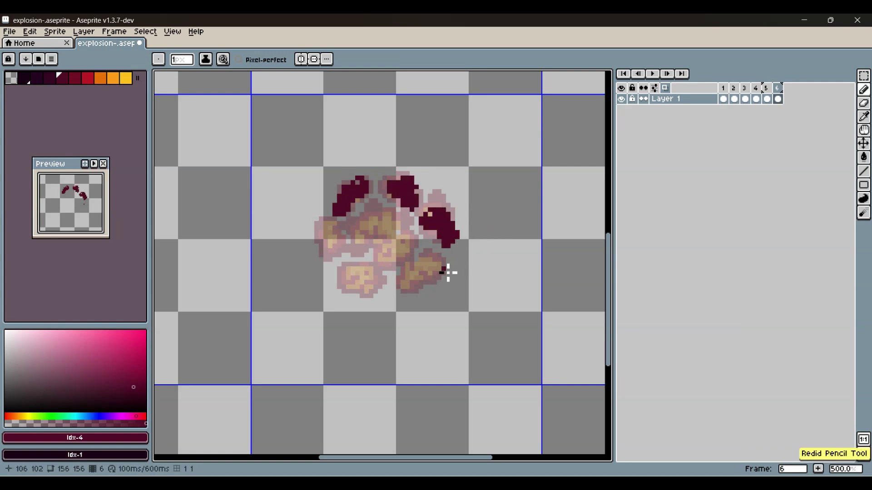
pyautogui.moveTo(434, 261)
pyautogui.mouseDown()
pyautogui.moveTo(407, 293)
pyautogui.moveTo(407, 282)
pyautogui.mouseUp()
pyautogui.hotkey('ctrl', 'z')
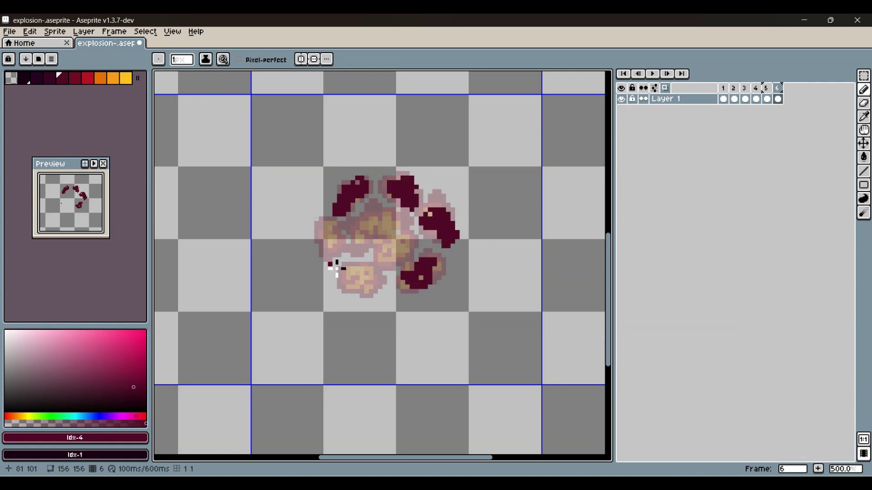
pyautogui.moveTo(330, 255); pyautogui.dragTo(330, 228)
pyautogui.moveTo(334, 259)
pyautogui.mouseDown()
pyautogui.moveTo(390, 233)
pyautogui.moveTo(353, 248)
pyautogui.moveTo(335, 234)
pyautogui.moveTo(315, 246)
pyautogui.mouseUp()
pyautogui.hotkey('ctrl', 'z')
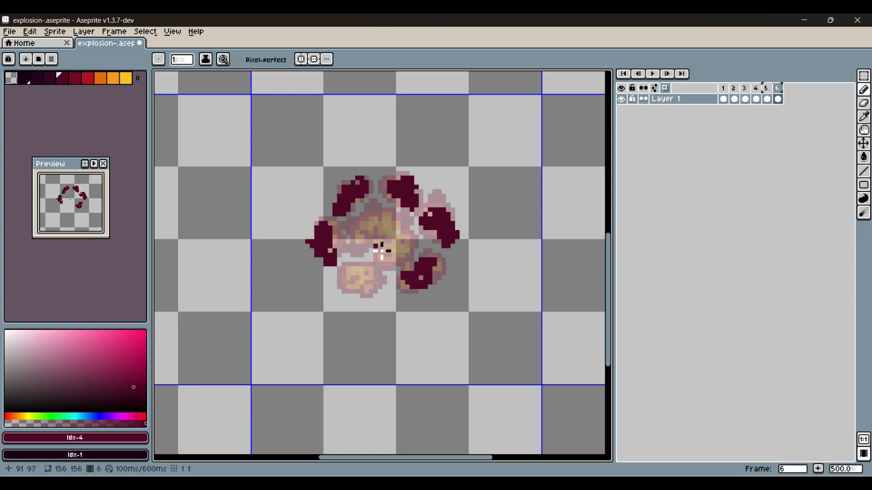
pyautogui.moveTo(358, 227)
pyautogui.mouseDown()
pyautogui.moveTo(420, 249)
pyautogui.moveTo(409, 241)
pyautogui.mouseUp()
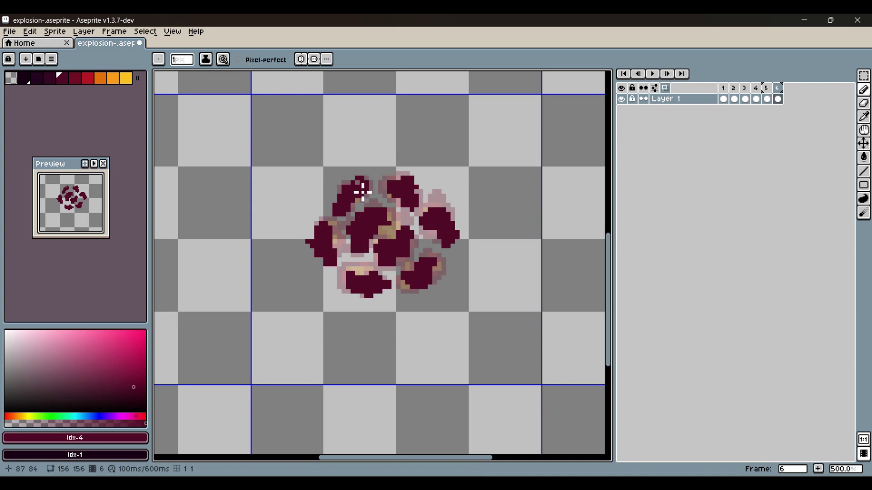
# Shade the insides of the fragments in frame 6 with Idx-5 and brighter red Idx-6 patches.
pyautogui.moveTo(362, 192)
pyautogui.mouseDown()
pyautogui.moveTo(357, 183)
pyautogui.moveTo(363, 189)
pyautogui.moveTo(353, 195)
pyautogui.mouseUp()
pyautogui.click(75, 78)
pyautogui.press('g')
pyautogui.press('b')
pyautogui.click(88, 79)
pyautogui.moveTo(399, 187); pyautogui.dragTo(403, 196)
pyautogui.moveTo(366, 232); pyautogui.dragTo(384, 221)
pyautogui.moveTo(381, 249); pyautogui.dragTo(399, 243)
pyautogui.moveTo(438, 219); pyautogui.dragTo(453, 237)
pyautogui.moveTo(431, 263); pyautogui.dragTo(419, 275)
pyautogui.moveTo(322, 241); pyautogui.dragTo(327, 259)
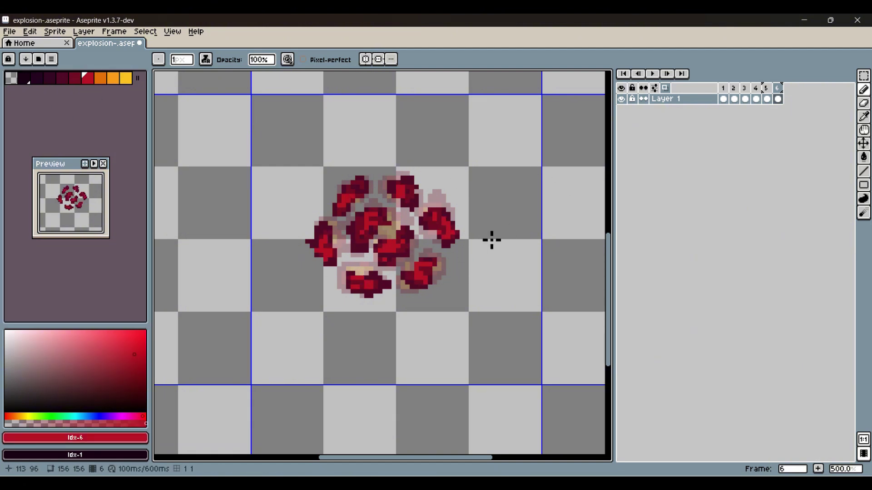
# Add frame 7 with onion skinning off and recolour all its fragments Idx-3 with a 47px brush.
pyautogui.hotkey('alt', 'n')
pyautogui.click(664, 89)
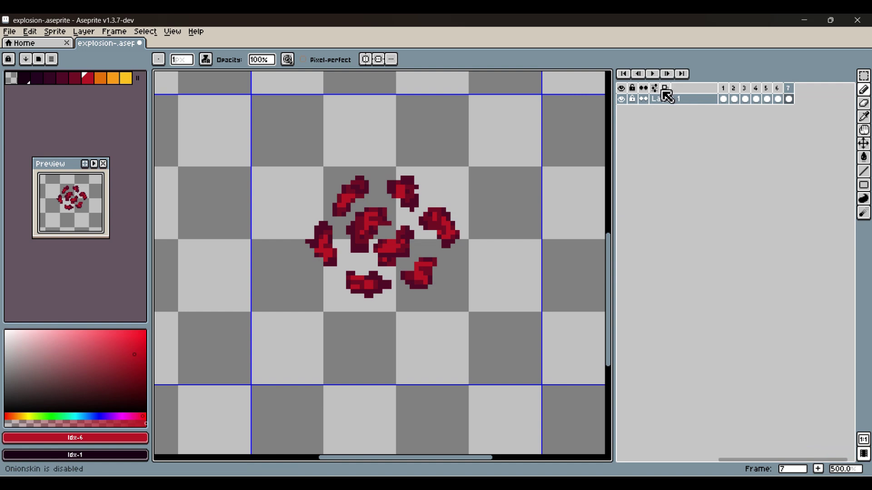
pyautogui.click(50, 78)
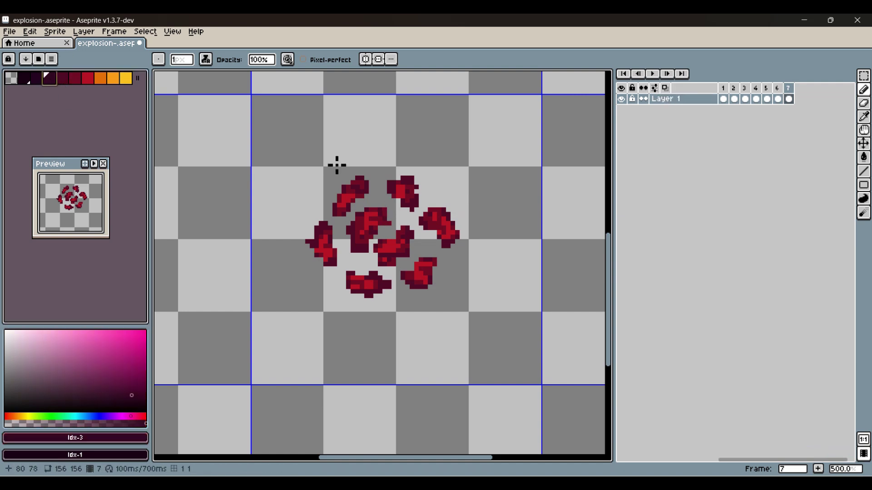
pyautogui.scroll(20, 388, 234)
pyautogui.click(388, 235)
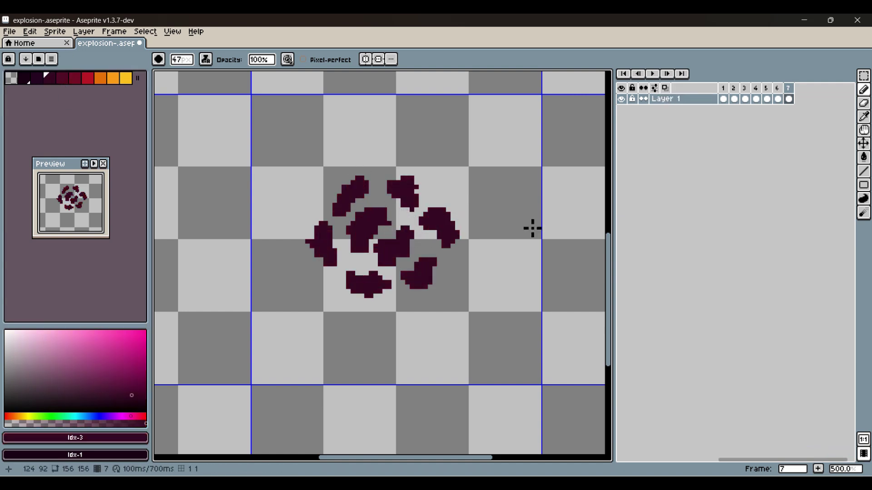
# Paint maroon Idx-4 over the inner areas of the fragments in frame 7 with an 8px brush.
pyautogui.click(64, 80)
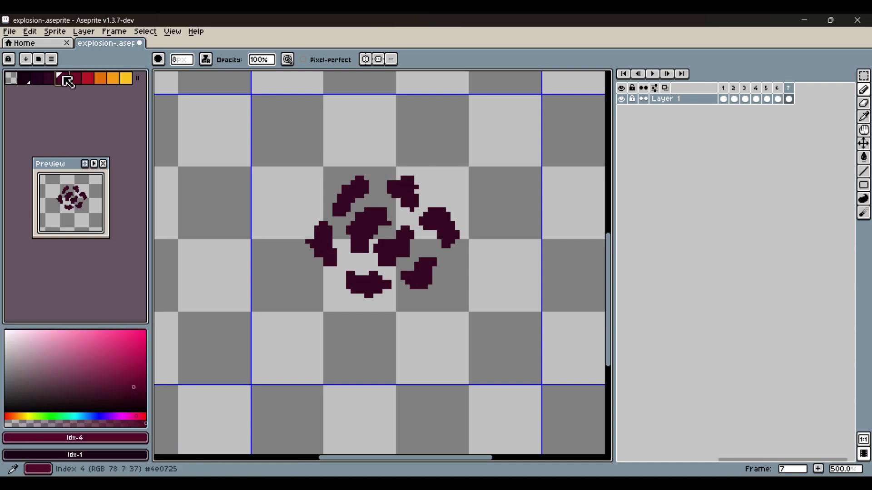
pyautogui.moveTo(351, 199); pyautogui.dragTo(366, 184)
pyautogui.moveTo(361, 216)
pyautogui.mouseDown()
pyautogui.moveTo(378, 213)
pyautogui.moveTo(393, 252)
pyautogui.mouseUp()
# Reduce the brush to 1px and paint red Idx-5 cores inside the fragments in frame 7.
pyautogui.scroll(-7, 360, 224)
pyautogui.click(75, 79)
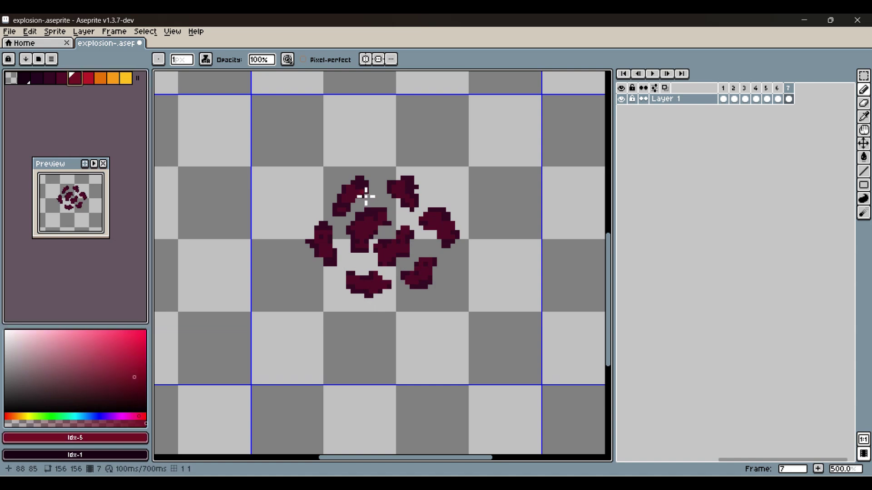
pyautogui.moveTo(362, 187); pyautogui.dragTo(346, 203)
pyautogui.moveTo(399, 184); pyautogui.dragTo(412, 209)
pyautogui.moveTo(435, 216); pyautogui.dragTo(447, 237)
pyautogui.moveTo(380, 219); pyautogui.dragTo(361, 238)
pyautogui.moveTo(404, 233); pyautogui.dragTo(387, 253)
pyautogui.moveTo(426, 262); pyautogui.dragTo(408, 277)
pyautogui.moveTo(352, 278); pyautogui.dragTo(383, 285)
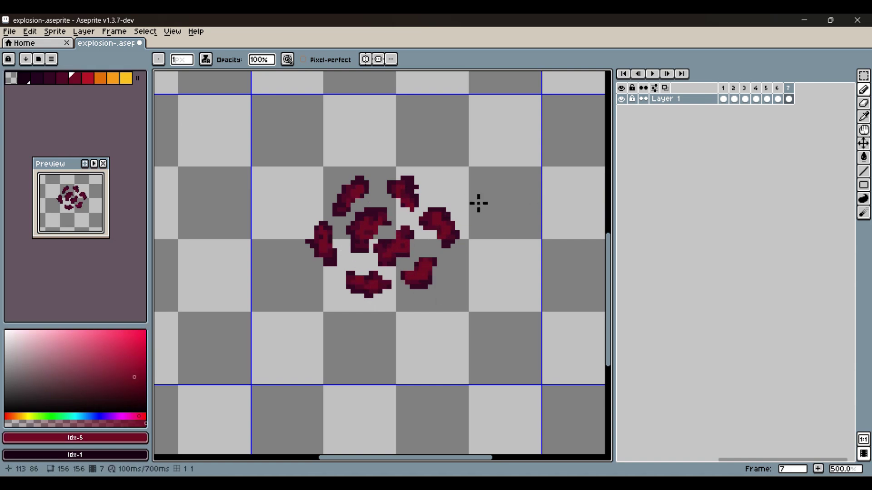
# Erase small irregular holes and gaps inside the fragments in frame 7 with a 1px Eraser.
pyautogui.press('e')
pyautogui.press('-')
pyautogui.press('-')
pyautogui.press('-')
pyautogui.press('-')
pyautogui.press('-')
pyautogui.press('-')
pyautogui.press('-')
pyautogui.moveTo(348, 186)
pyautogui.mouseDown()
pyautogui.moveTo(402, 209)
pyautogui.moveTo(351, 235)
pyautogui.moveTo(347, 194)
pyautogui.moveTo(421, 191)
pyautogui.moveTo(348, 205)
pyautogui.mouseUp()
pyautogui.hotkey('ctrl', 'z')
pyautogui.moveTo(409, 187); pyautogui.dragTo(398, 201)
pyautogui.moveTo(438, 215)
pyautogui.mouseDown()
pyautogui.moveTo(429, 222)
pyautogui.moveTo(444, 239)
pyautogui.mouseUp()
pyautogui.moveTo(402, 239)
pyautogui.mouseDown()
pyautogui.moveTo(404, 231)
pyautogui.moveTo(385, 254)
pyautogui.mouseUp()
pyautogui.moveTo(370, 224); pyautogui.dragTo(360, 236)
pyautogui.moveTo(408, 275); pyautogui.dragTo(422, 265)
pyautogui.moveTo(358, 279); pyautogui.dragTo(376, 281)
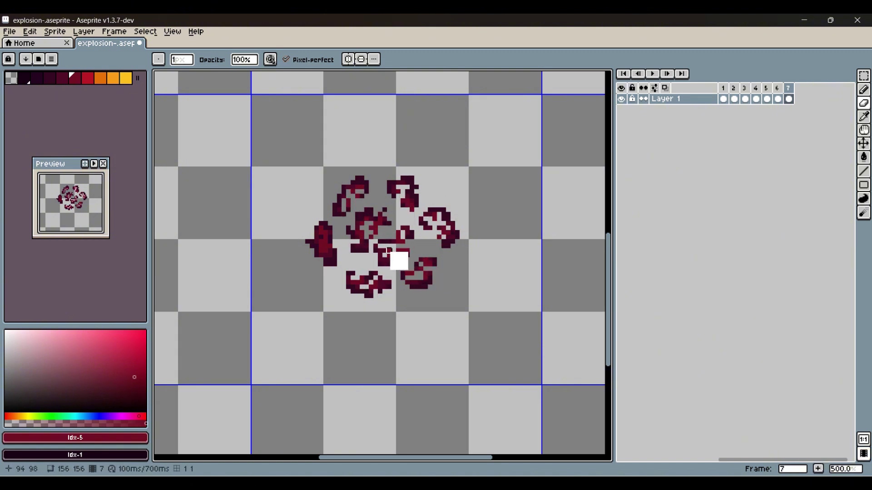
pyautogui.moveTo(391, 251); pyautogui.dragTo(378, 252)
pyautogui.hotkey('ctrl', 'z')
pyautogui.moveTo(373, 282); pyautogui.dragTo(353, 287)
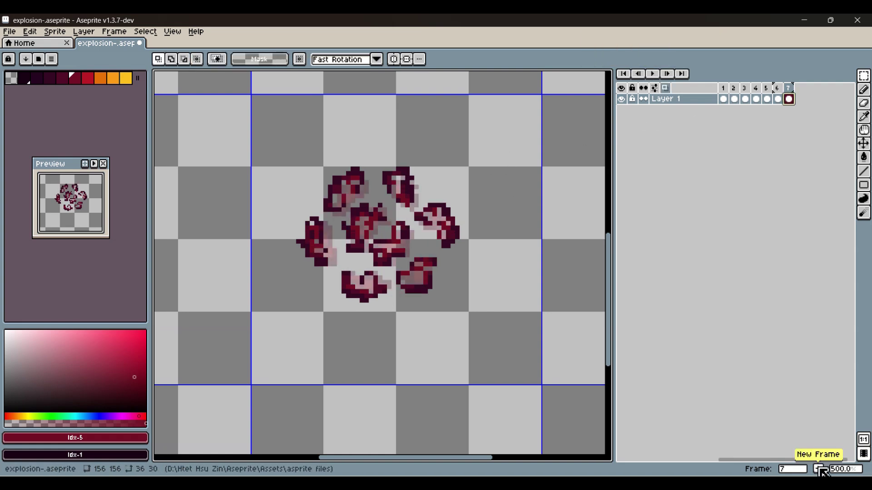
# Add frame 8 and shift its fragments slightly outward from the explosion's centre.
pyautogui.click(818, 470)
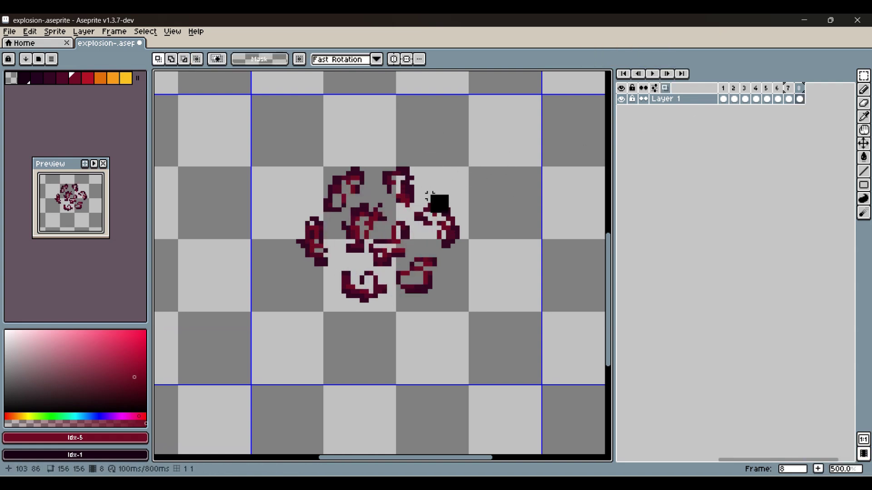
pyautogui.hotkey('ctrl', 't')
pyautogui.moveTo(458, 168); pyautogui.dragTo(461, 161)
pyautogui.moveTo(401, 222); pyautogui.dragTo(394, 222)
pyautogui.moveTo(461, 235); pyautogui.dragTo(466, 234)
pyautogui.moveTo(398, 243); pyautogui.dragTo(397, 241)
pyautogui.click(511, 201)
# Recolour the fragments in frame 8 Idx-2 with a 64px brush and add Idx-3 flecks with a 1px brush.
pyautogui.press('b')
pyautogui.click(35, 79)
pyautogui.scroll(20, 381, 222)
pyautogui.click(381, 222)
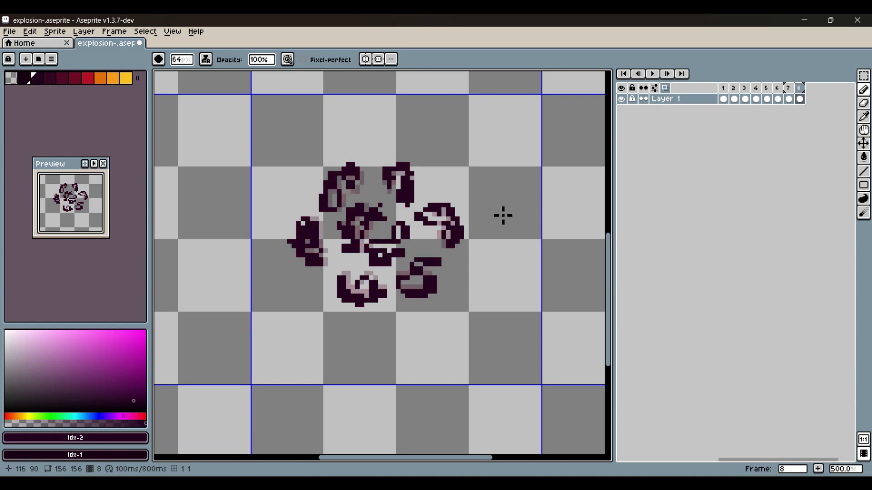
pyautogui.click(49, 79)
pyautogui.scroll(-20, 347, 226)
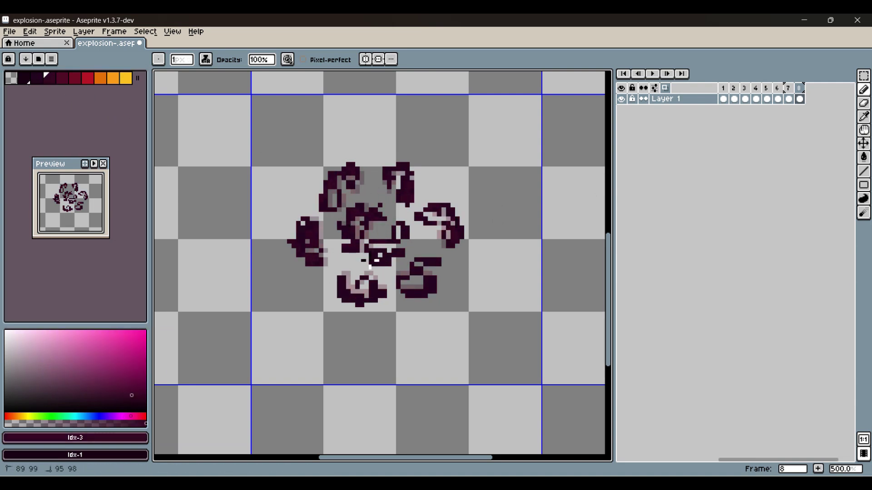
# Erase the fragments in frame 8 down to thin broken lines and play the animation with onion skinning off.
pyautogui.press('e')
pyautogui.moveTo(348, 180); pyautogui.dragTo(336, 192)
pyautogui.moveTo(391, 177); pyautogui.dragTo(454, 239)
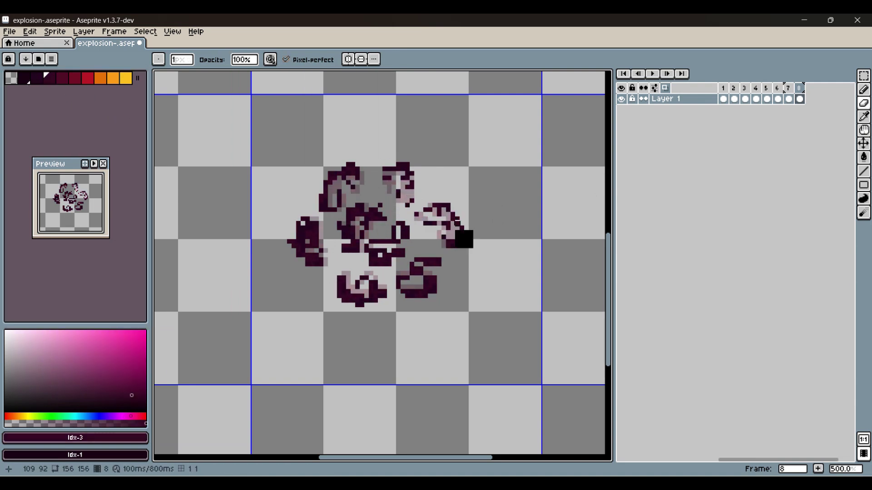
pyautogui.moveTo(423, 197)
pyautogui.mouseDown()
pyautogui.moveTo(383, 220)
pyautogui.moveTo(391, 304)
pyautogui.moveTo(362, 179)
pyautogui.mouseUp()
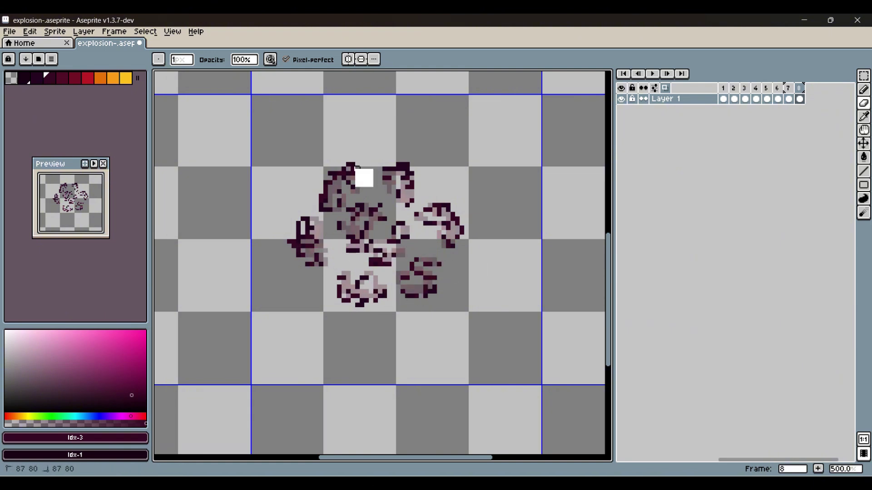
pyautogui.press('F3')
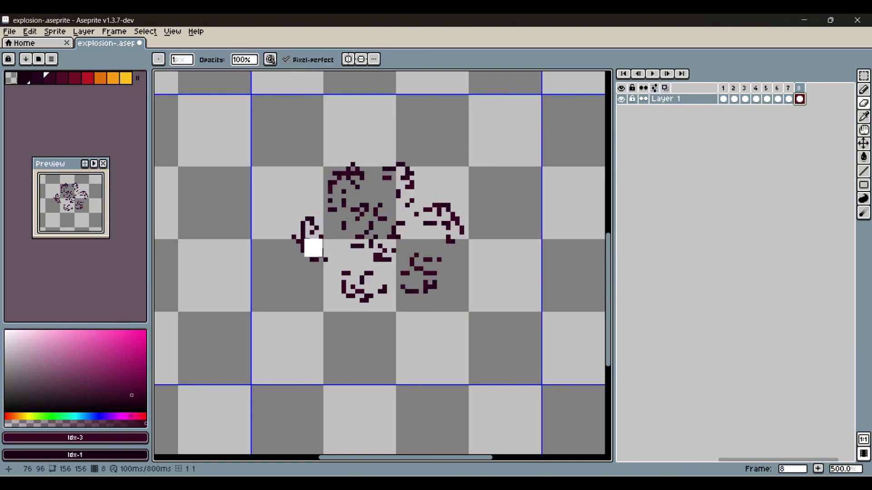
pyautogui.click(652, 74)
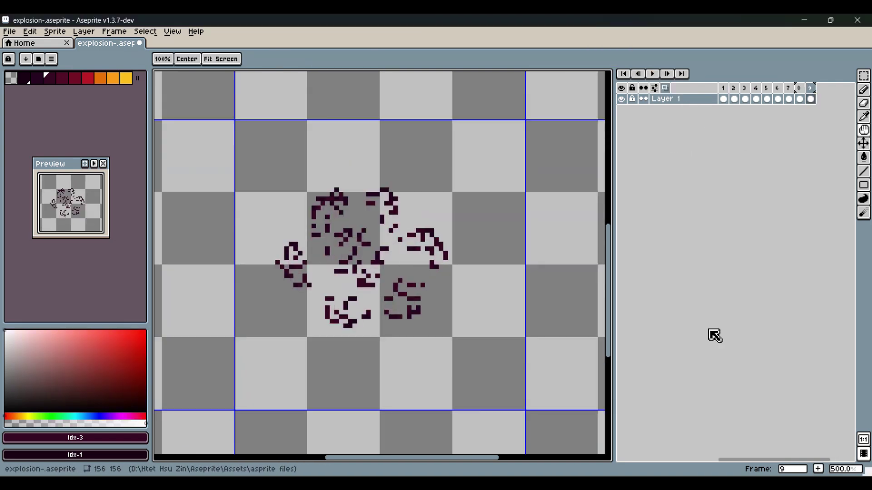
# Add frame 9 and erase its broken lines down to scattered single pixels, checking the fade in playback.
pyautogui.hotkey('alt', 'n')
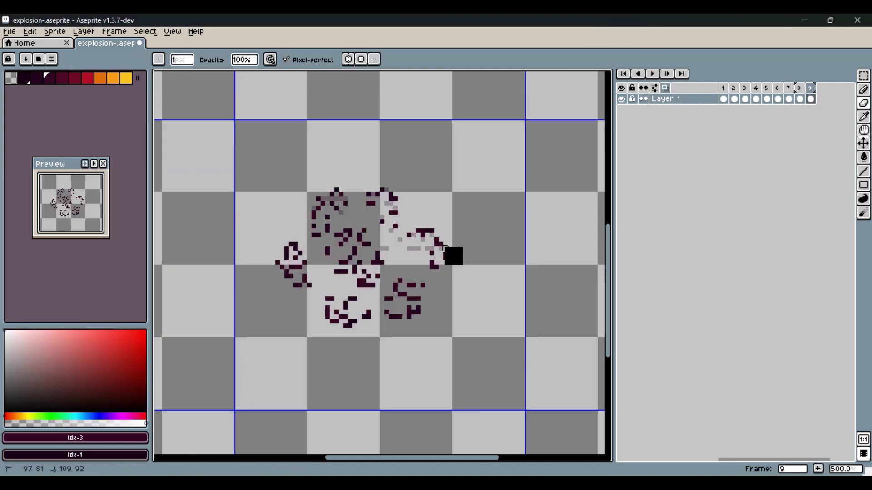
pyautogui.moveTo(286, 285)
pyautogui.mouseDown()
pyautogui.moveTo(408, 331)
pyautogui.moveTo(396, 308)
pyautogui.moveTo(394, 194)
pyautogui.moveTo(354, 307)
pyautogui.mouseUp()
pyautogui.click(665, 87)
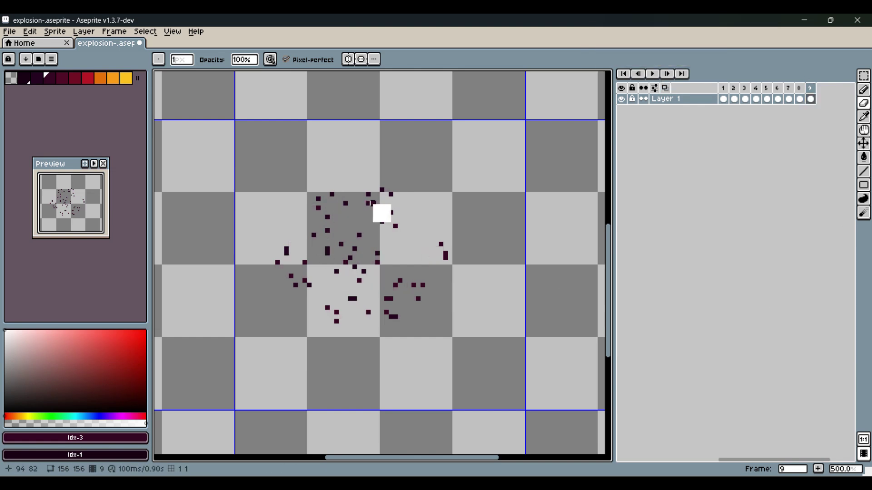
pyautogui.click(653, 73)
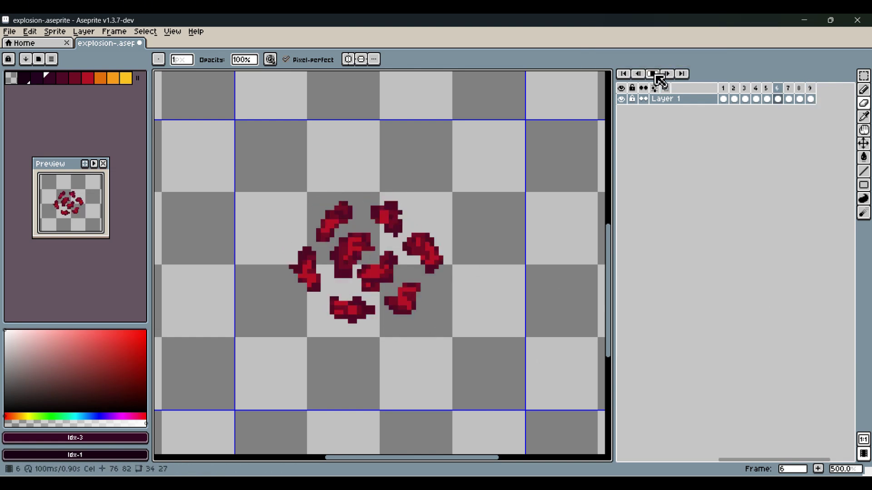
pyautogui.click(652, 74)
pyautogui.click(291, 276)
pyautogui.click(304, 280)
pyautogui.click(296, 285)
pyautogui.hotkey('ctrl', 'z')
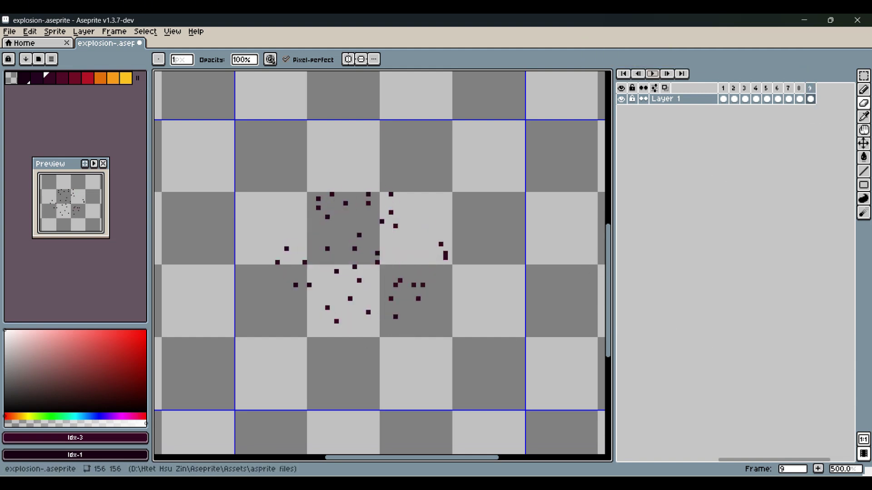
# Name the layer beneath Layer 1 "background" and go to its first frame.
pyautogui.doubleClick(683, 111)
pyautogui.write('background')
pyautogui.press('Return')
pyautogui.press('Left')
pyautogui.press('Left')
pyautogui.press('Left')
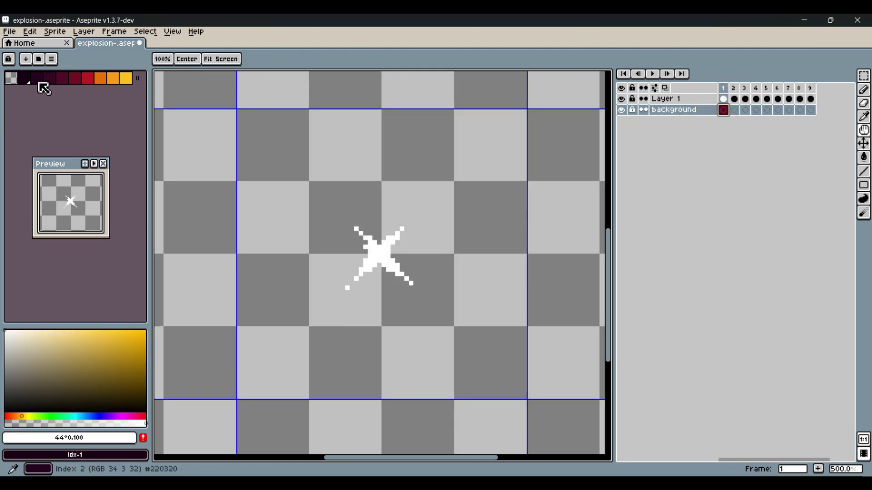
# Fill the background layer with black across frames 1 to 9 and play the finished animation.
pyautogui.moveTo(145, 410); pyautogui.dragTo(156, 423)
pyautogui.press('g')
pyautogui.click(513, 364)
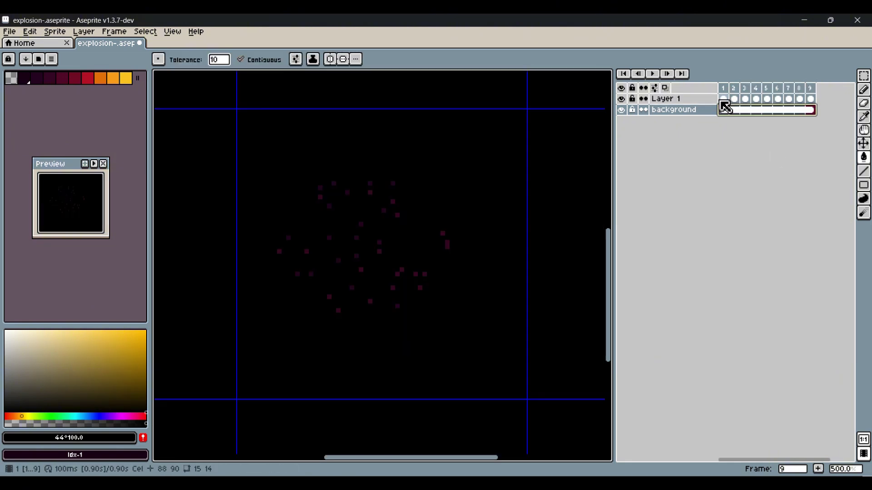
pyautogui.click(653, 75)
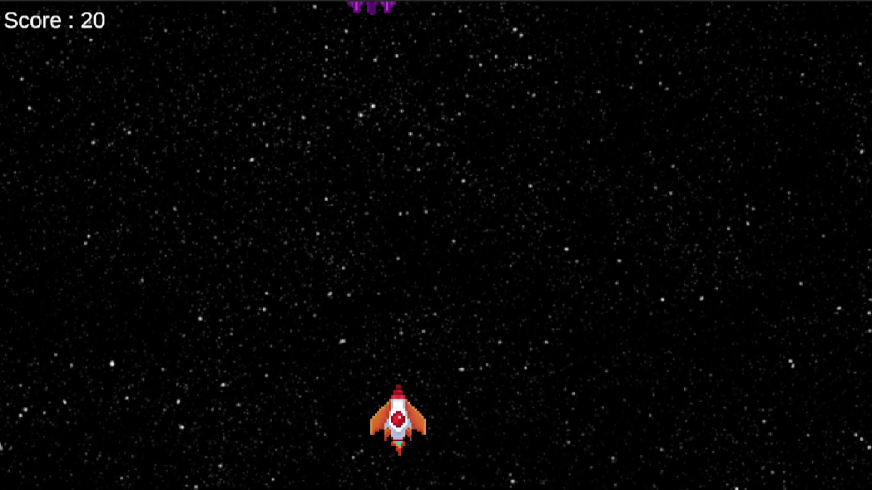
pyautogui.press('Right')
pyautogui.press('space')
pyautogui.press('Right')
pyautogui.press('Left')
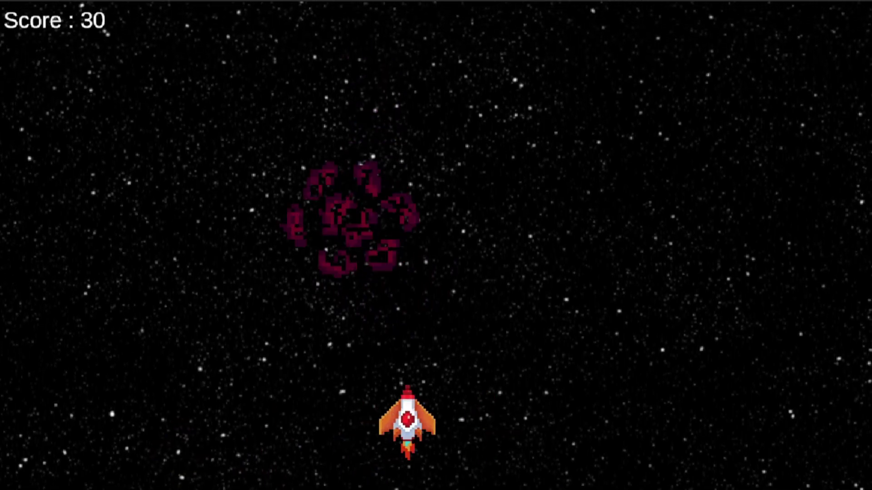
pyautogui.press('Right')
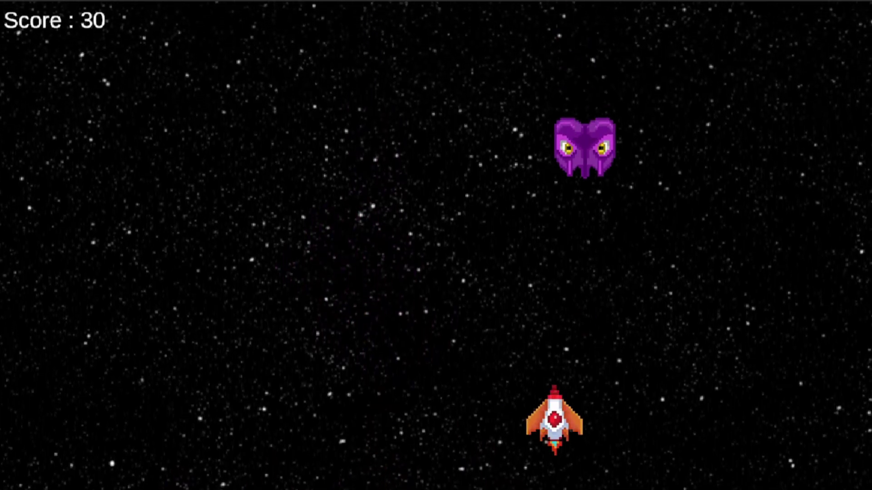
pyautogui.press('space')
pyautogui.press('Left')
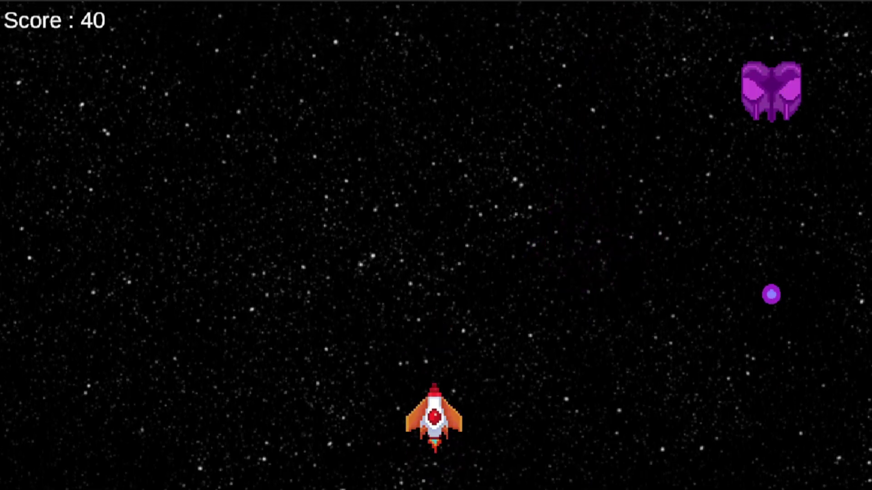